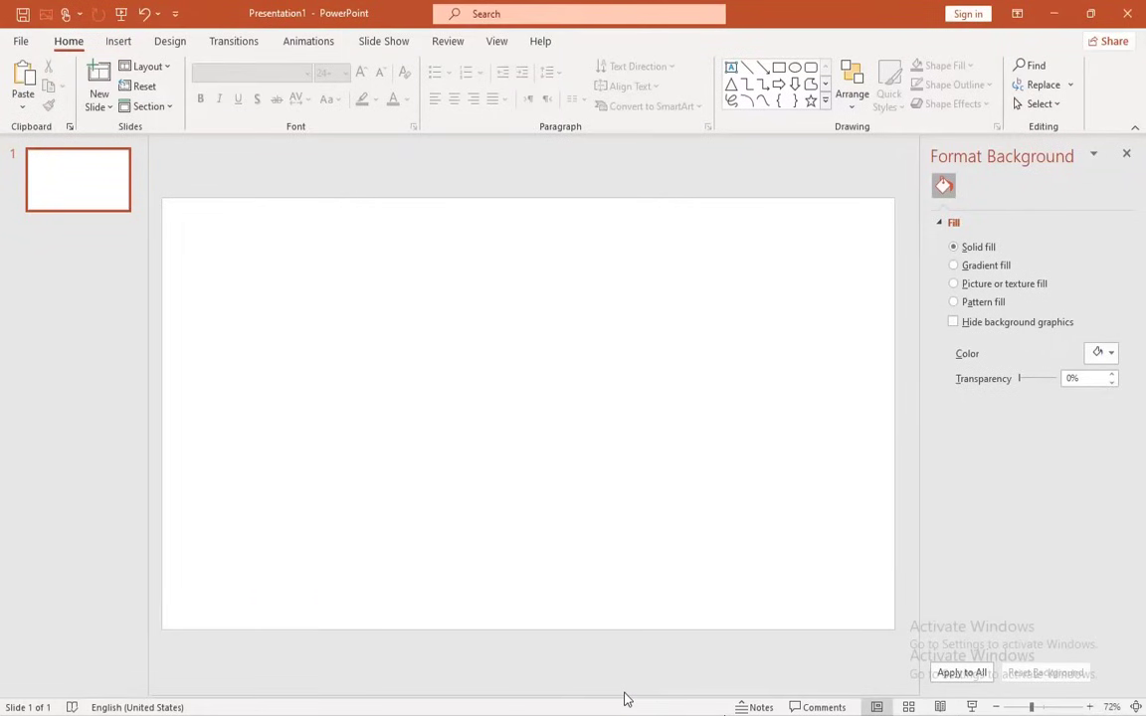
# - Draw a rectangle covering the whole slide
pyautogui.click(119, 41)
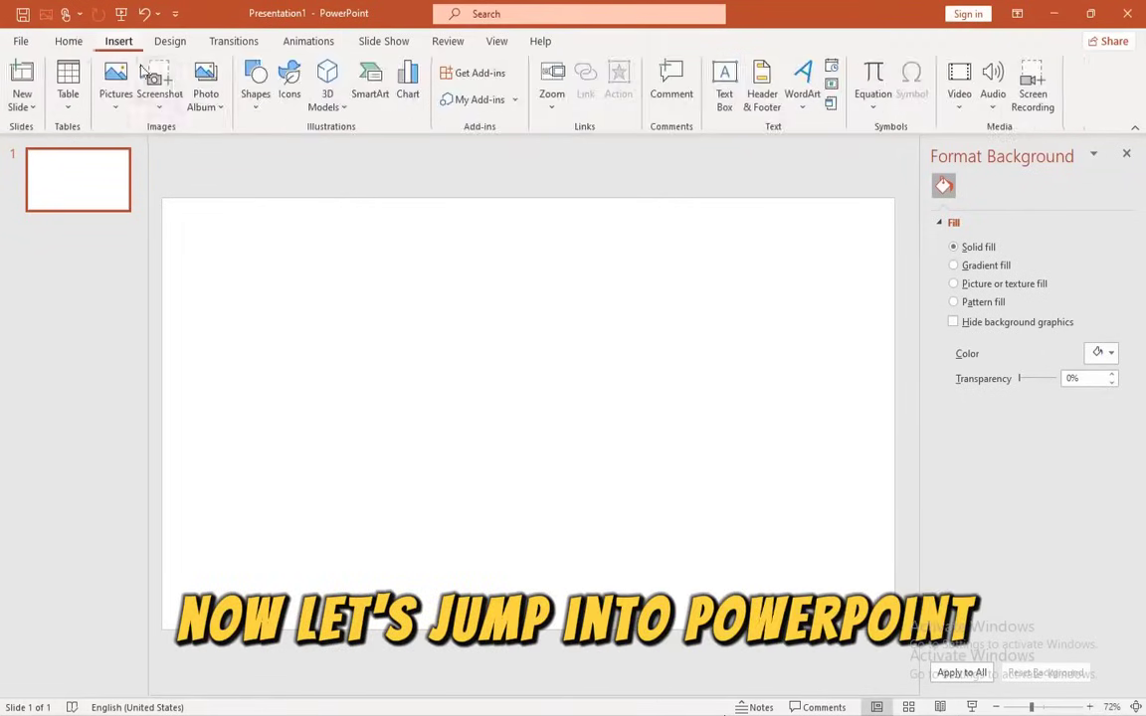
pyautogui.click(256, 98)
pyautogui.click(245, 194)
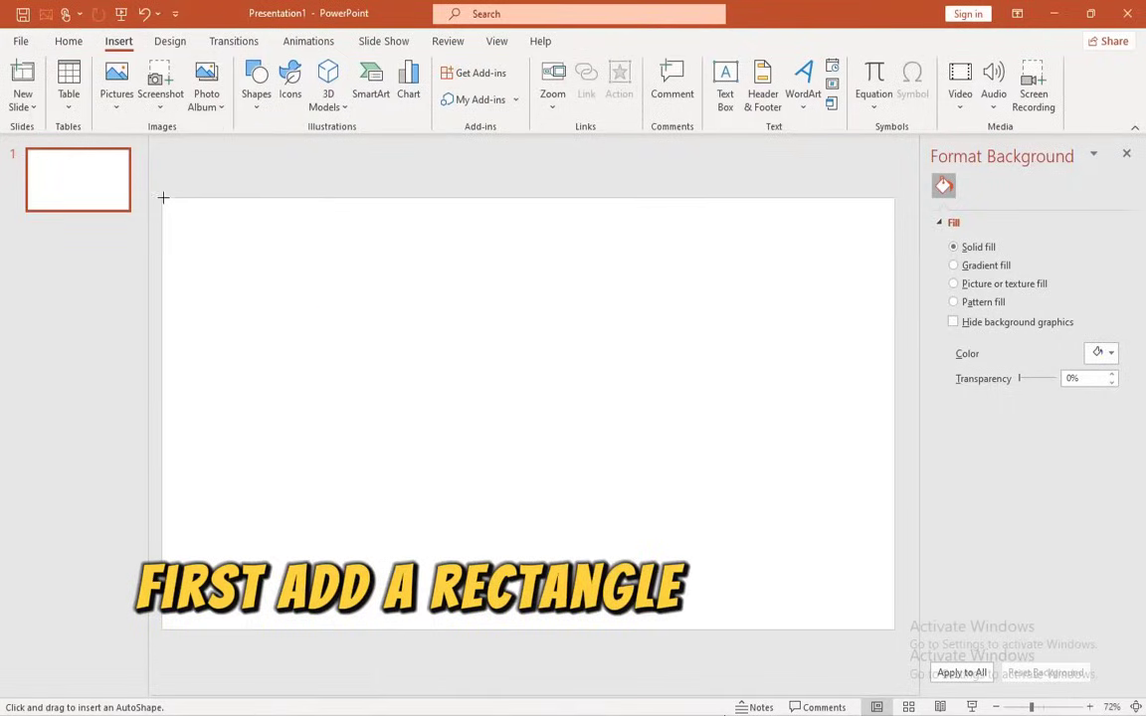
pyautogui.moveTo(163, 198); pyautogui.dragTo(900, 629)
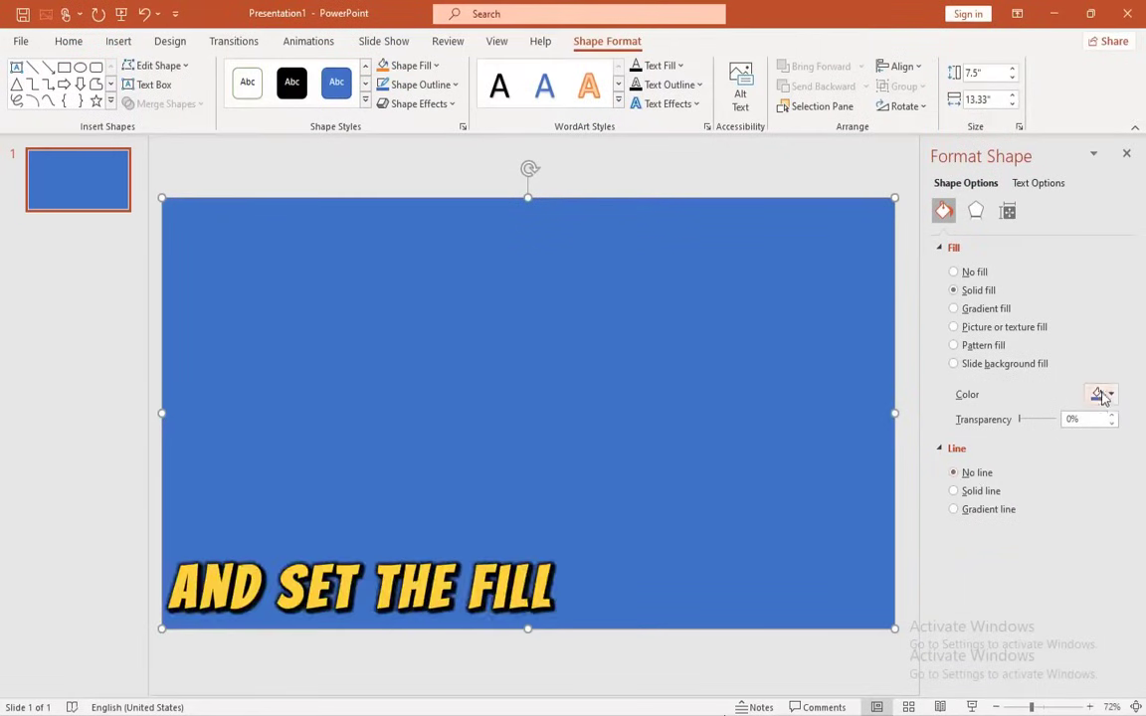
# - Fill the rectangle light grey and size it to 6.5 by 12.33 inches
pyautogui.click(1111, 396)
pyautogui.click(1017, 464)
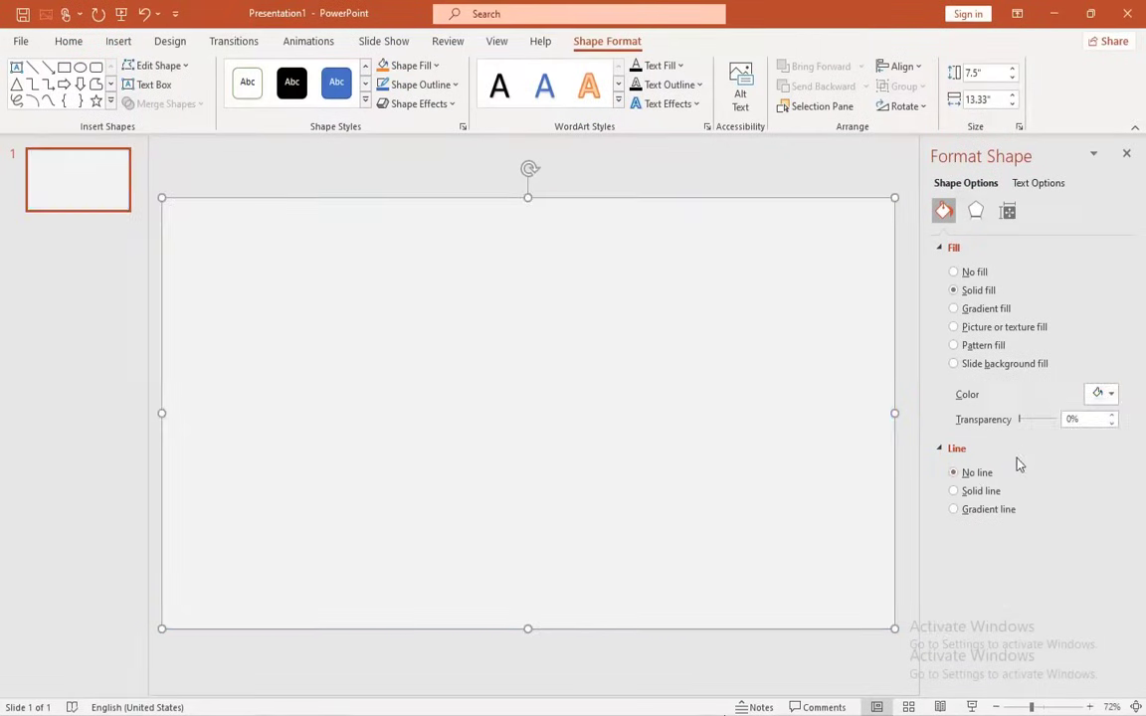
pyautogui.write('6.')
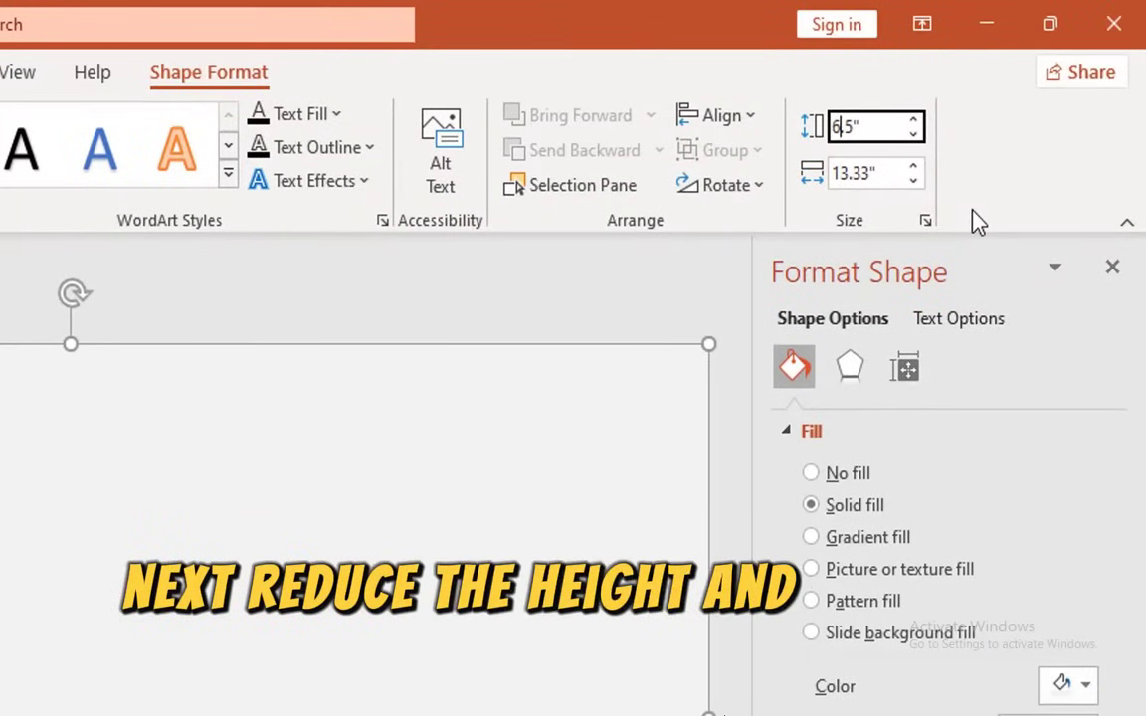
pyautogui.click(849, 174)
pyautogui.write('2')
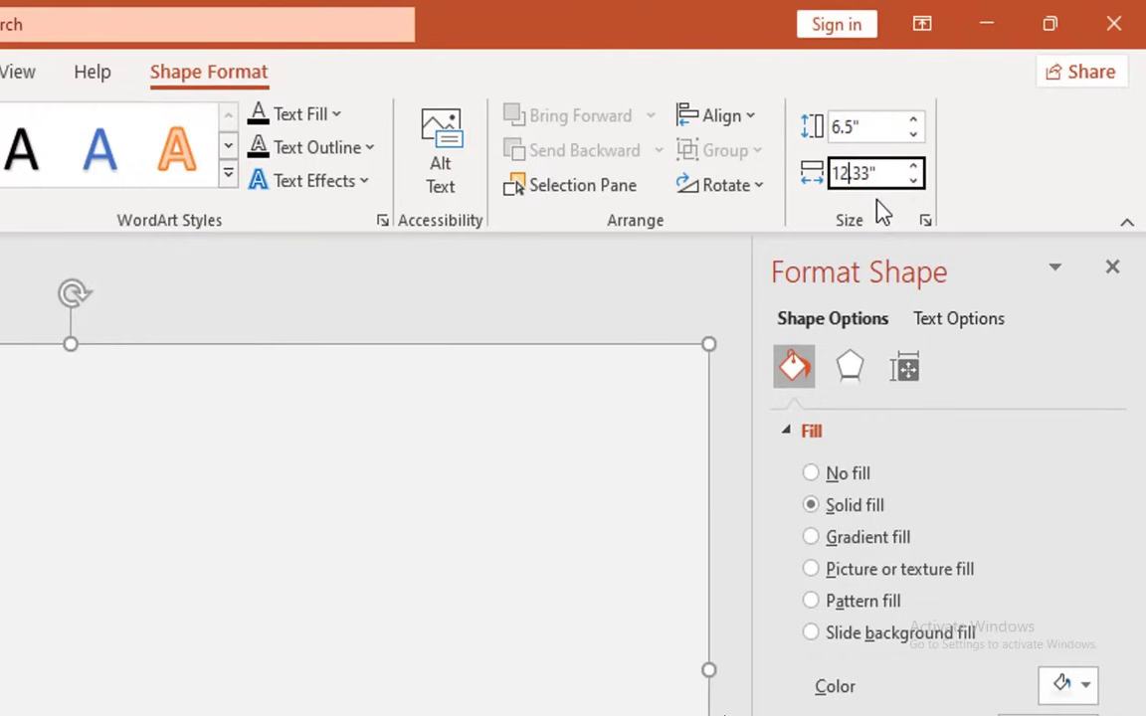
pyautogui.press('Return')
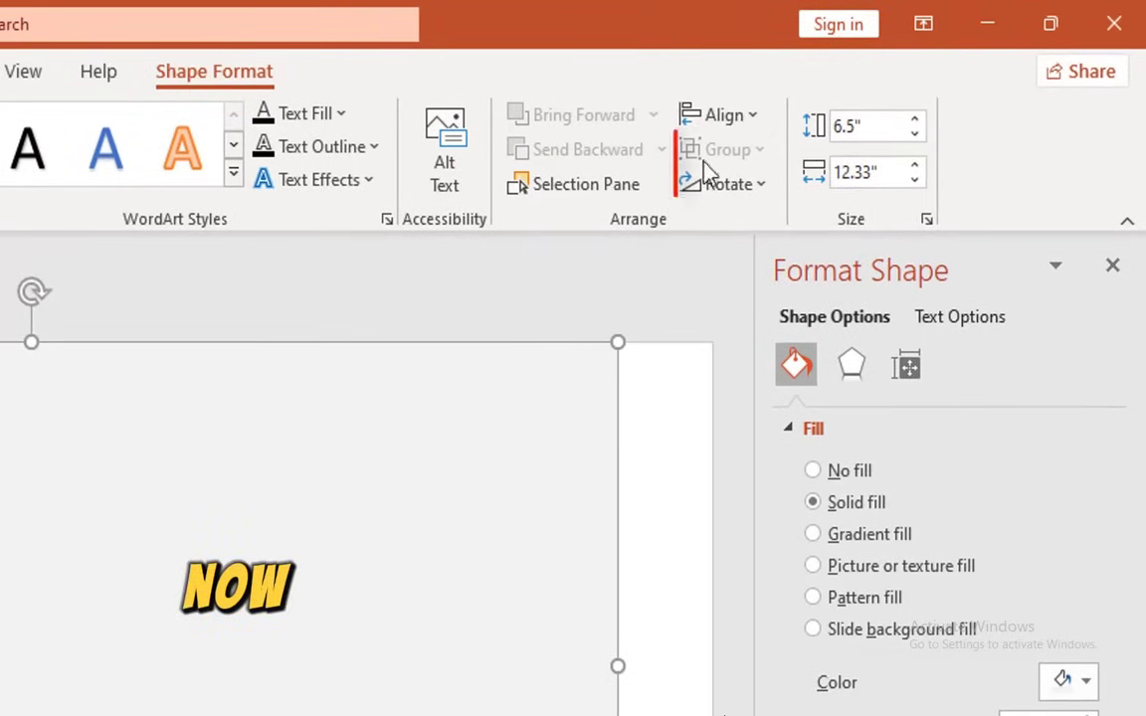
# - Centre the rectangle vertically on the slide with Align Middle
pyautogui.click(722, 114)
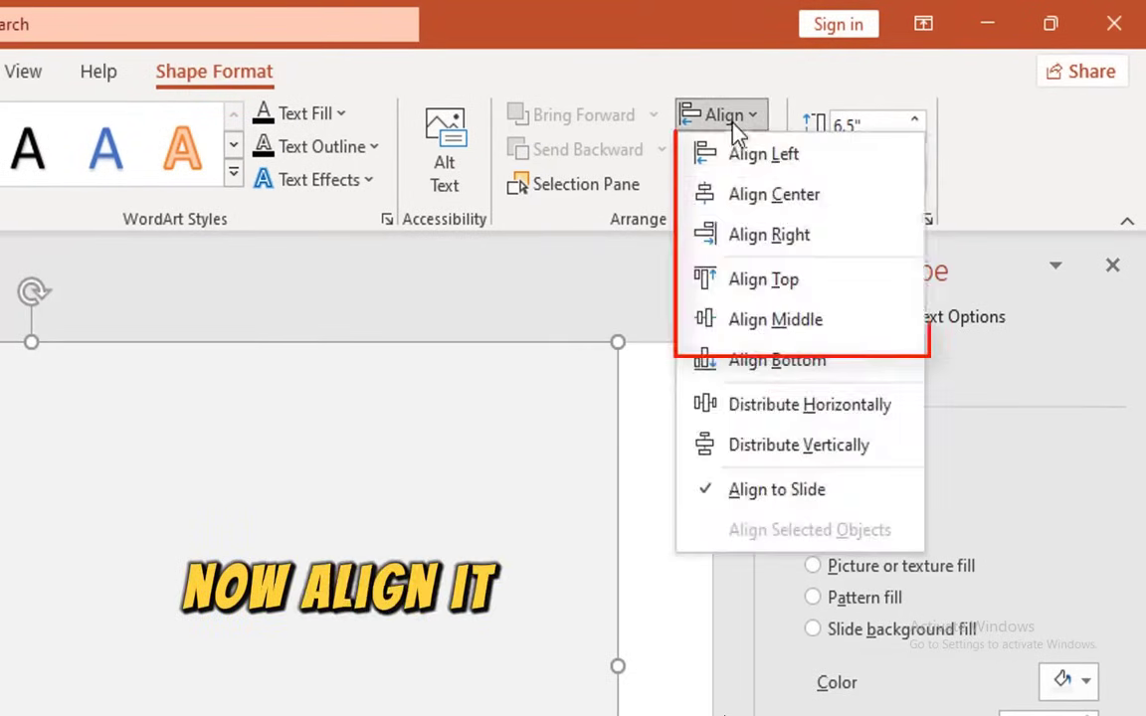
pyautogui.click(721, 115)
pyautogui.click(771, 319)
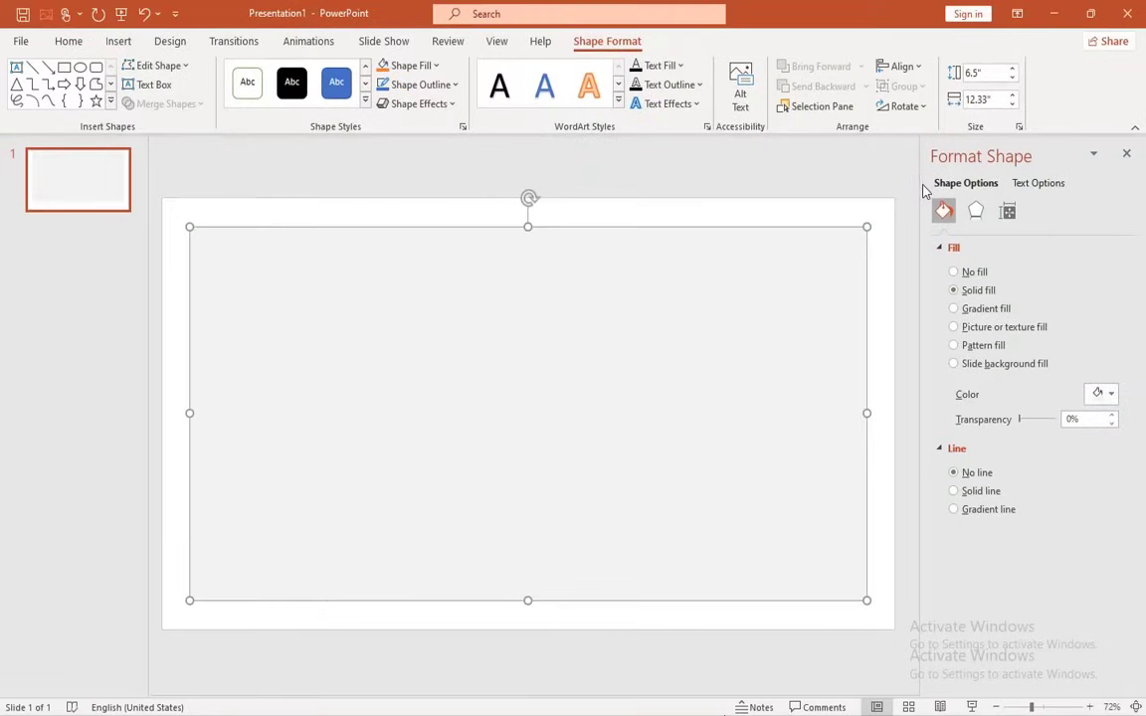
# - Draw a blue square near the slide's top-left corner
pyautogui.click(119, 41)
pyautogui.click(255, 99)
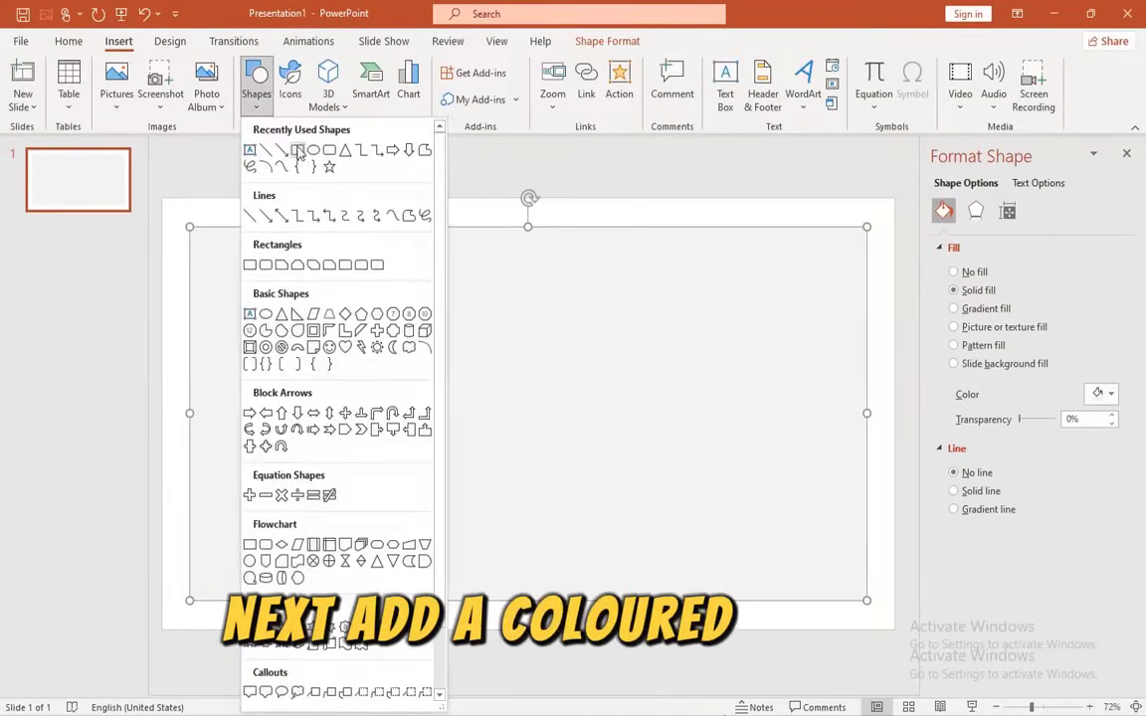
pyautogui.click(249, 265)
pyautogui.moveTo(254, 282)
pyautogui.mouseDown()
pyautogui.moveTo(344, 367)
pyautogui.moveTo(367, 341)
pyautogui.moveTo(478, 345)
pyautogui.moveTo(469, 343)
pyautogui.mouseUp()
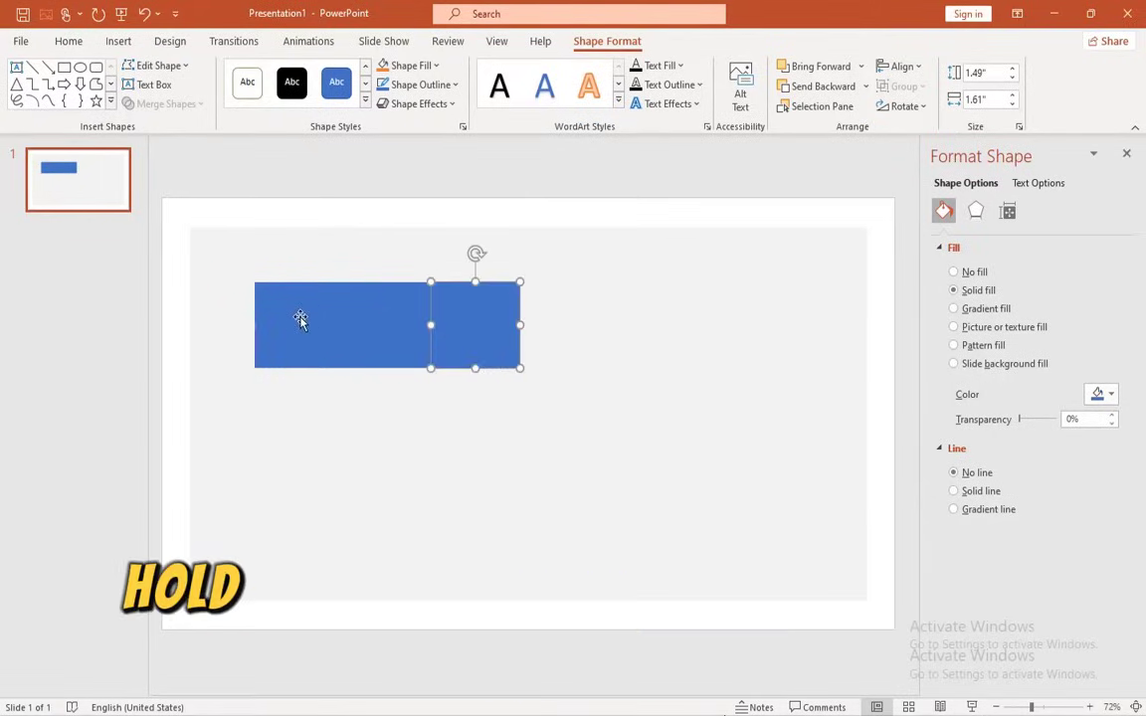
# - Group the three squares and stretch the group to fill the grey rectangle
pyautogui.rightClick(456, 333)
pyautogui.moveTo(500, 441)
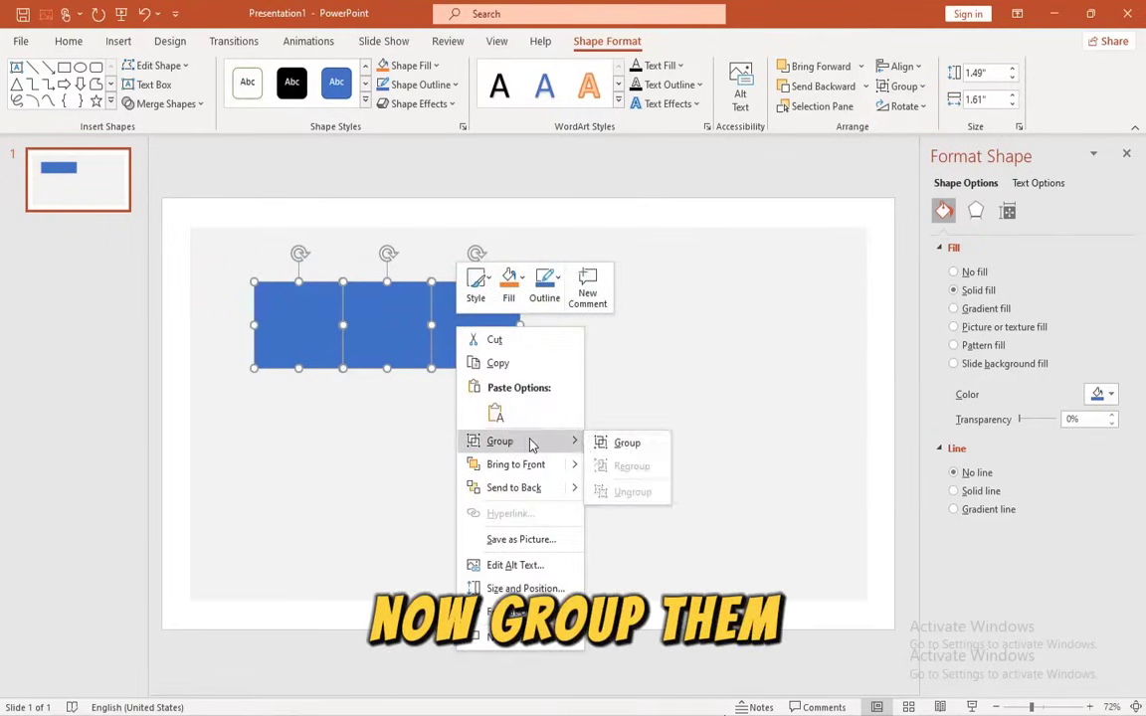
pyautogui.click(624, 444)
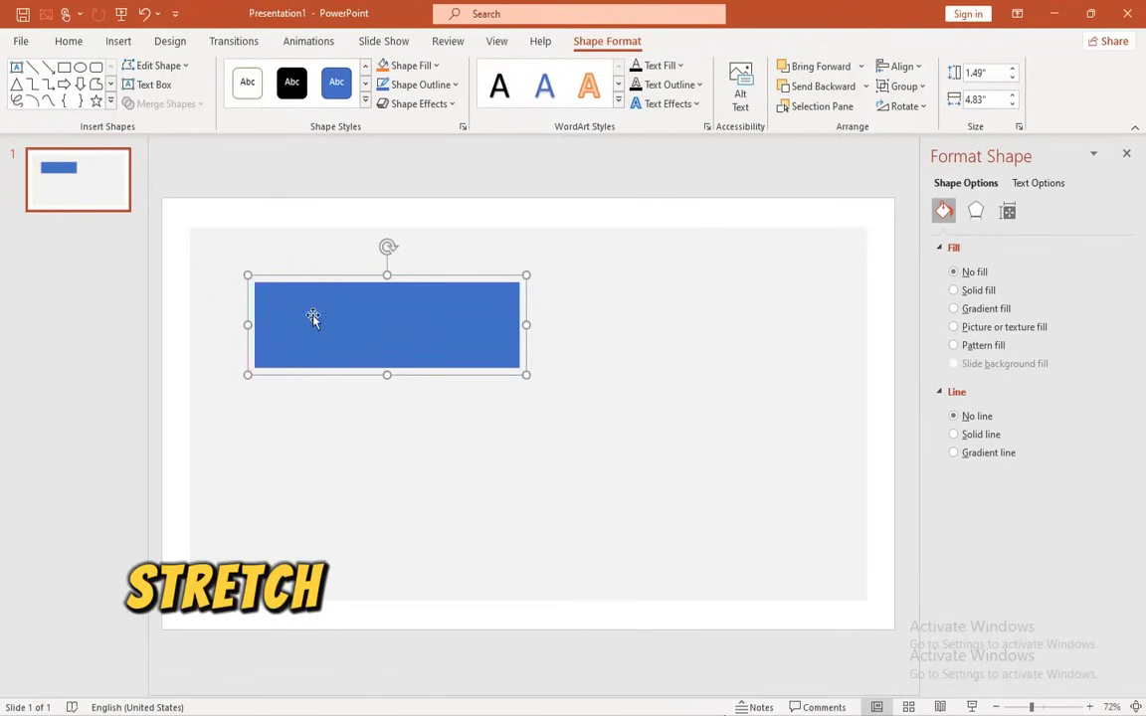
pyautogui.moveTo(248, 276); pyautogui.dragTo(190, 228)
pyautogui.moveTo(526, 374)
pyautogui.mouseDown()
pyautogui.moveTo(664, 456)
pyautogui.moveTo(861, 601)
pyautogui.mouseUp()
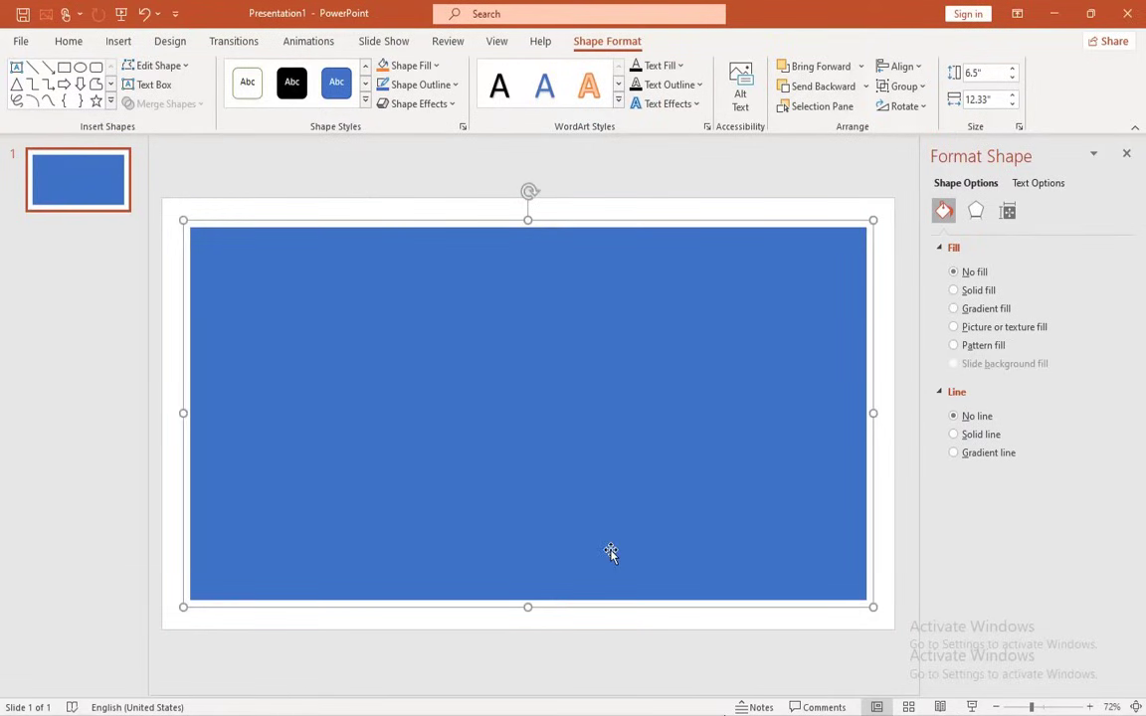
# - Ungroup the stretched shapes into three separate columns and select the middle column
pyautogui.rightClick(405, 411)
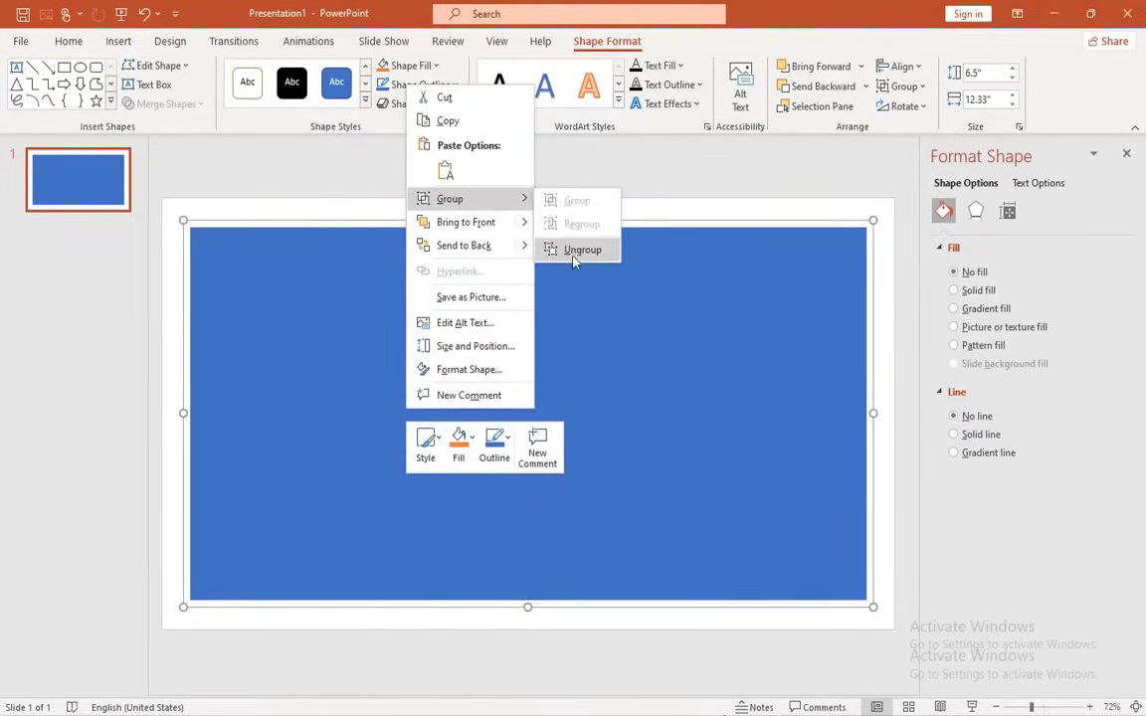
pyautogui.click(574, 257)
pyautogui.press('Escape')
pyautogui.click(482, 284)
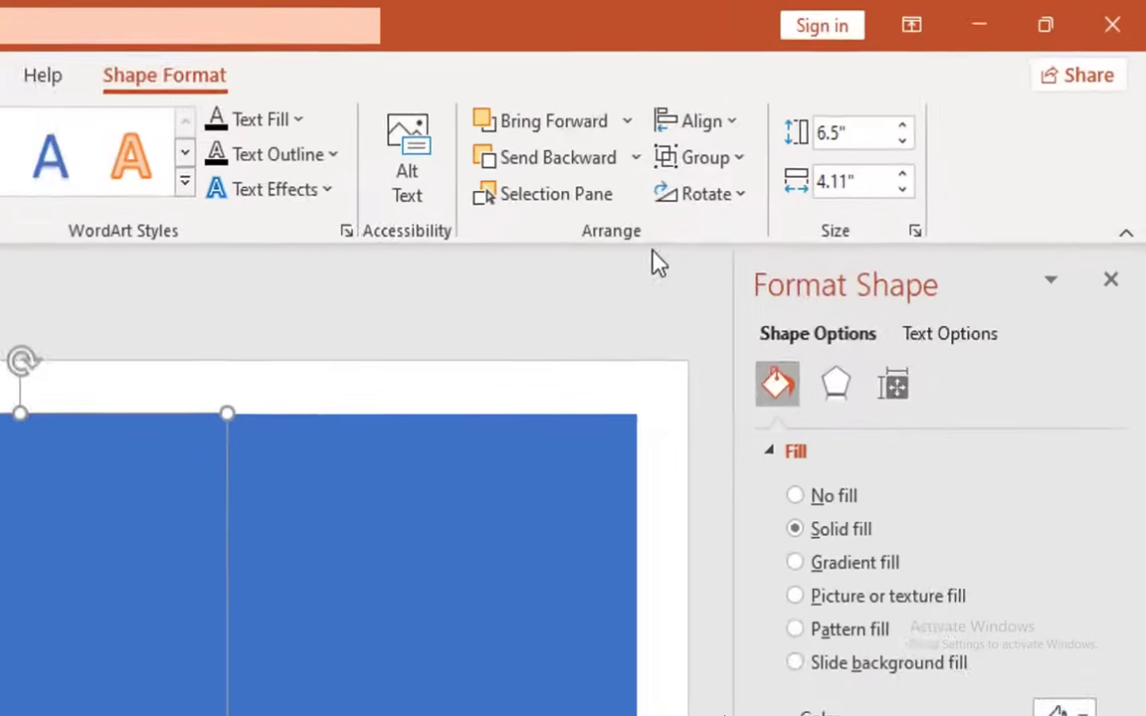
pyautogui.click(914, 108)
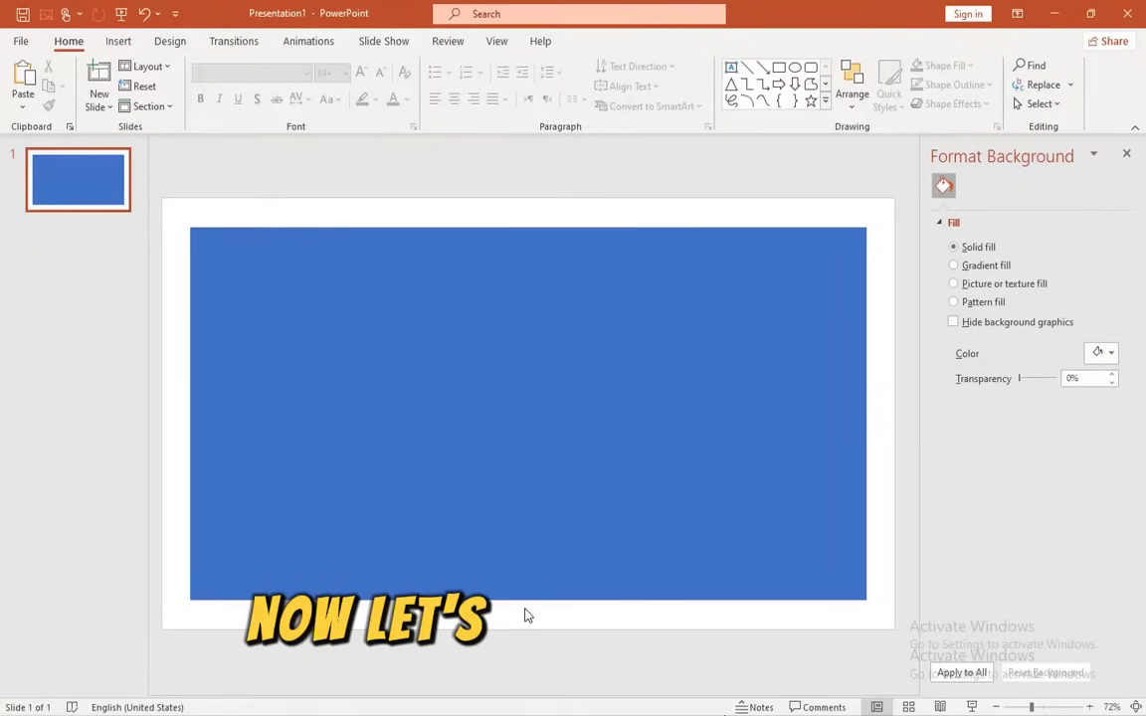
# - Paste the prepared Setup, Confrontation and Resolution icons and text onto the columns
pyautogui.hotkey('ctrl', 'v')
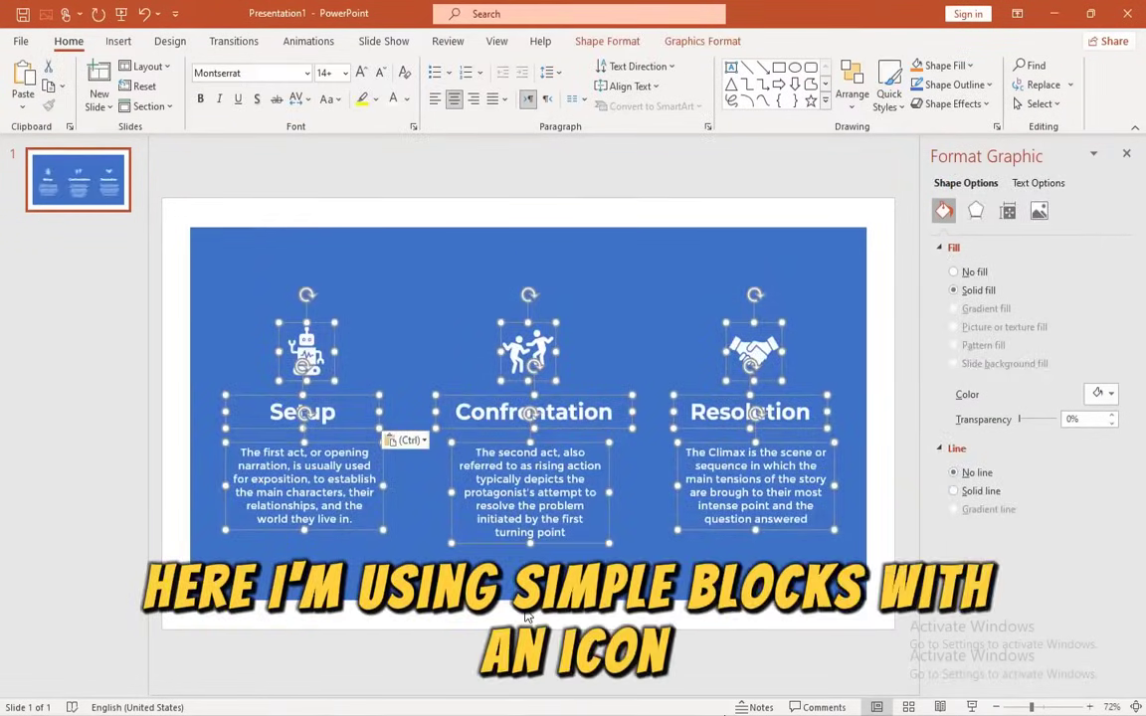
pyautogui.click(900, 402)
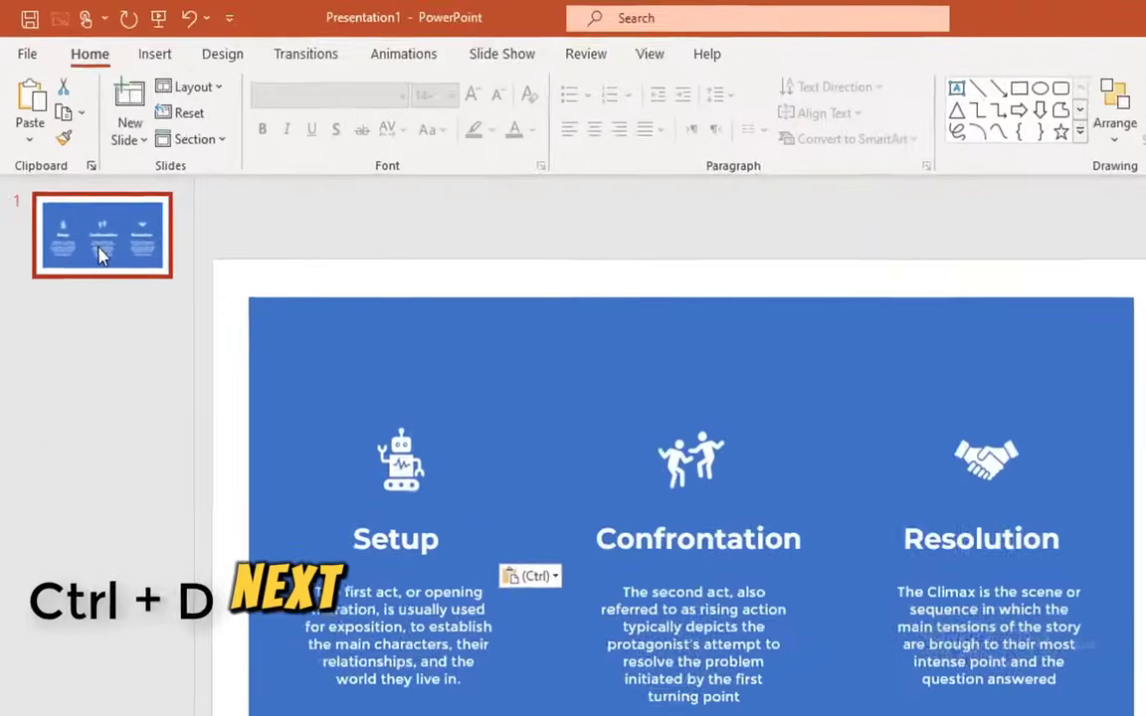
# - Duplicate the slide and on slide 3 delete the Setup and Confrontation columns
pyautogui.hotkey('ctrl', 'd')
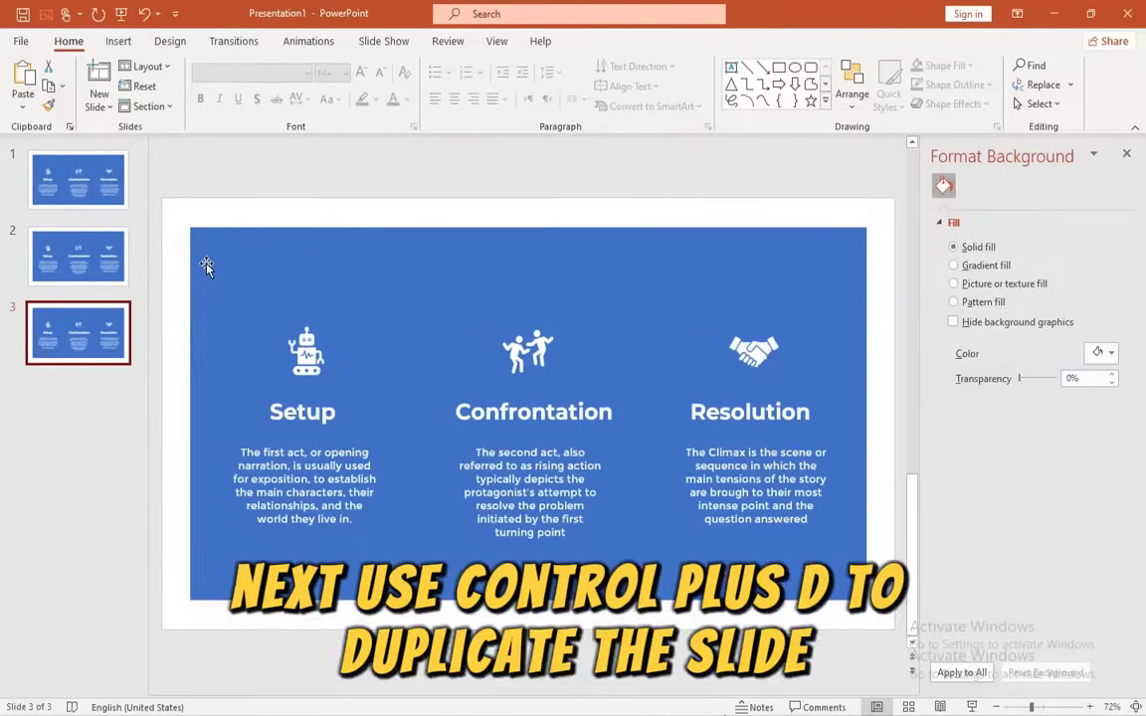
pyautogui.click(206, 263)
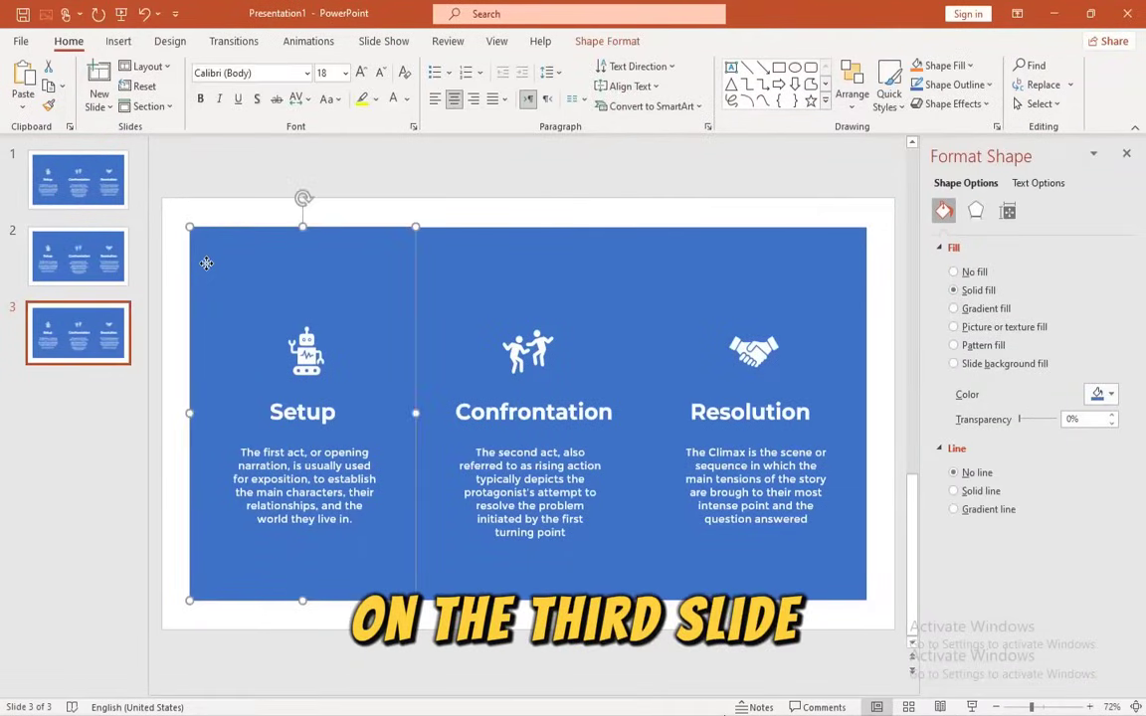
pyautogui.press('Delete')
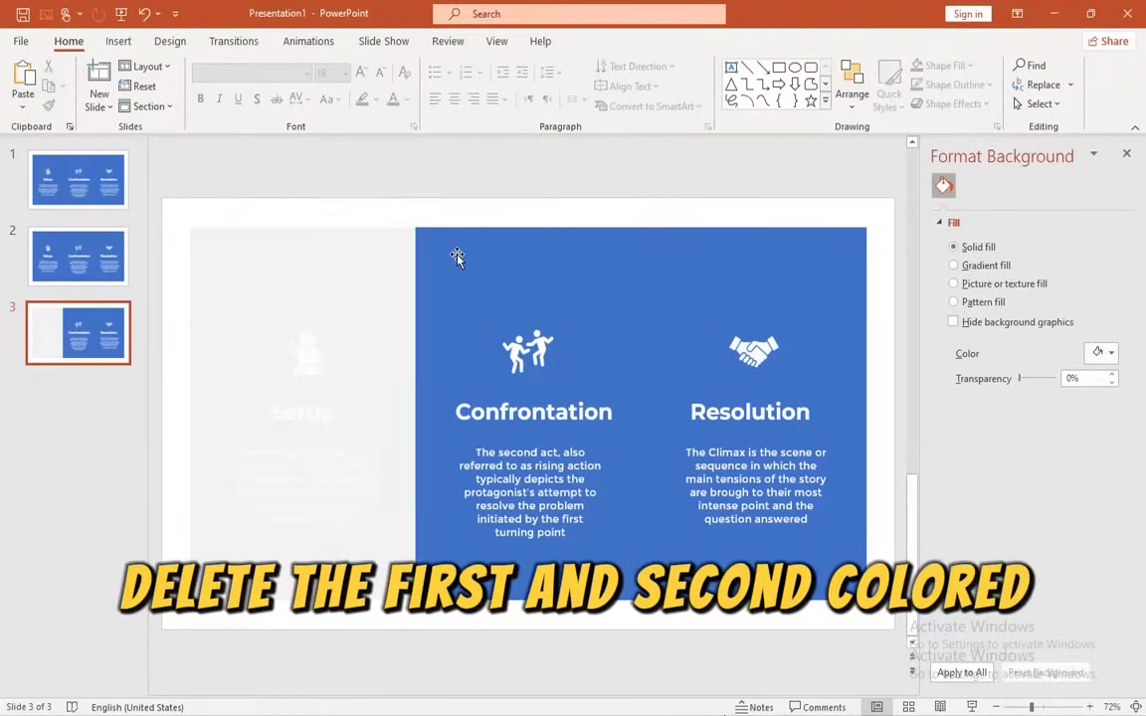
pyautogui.click(456, 255)
pyautogui.press('Delete')
# - On slide 2, delete the Setup and Resolution columns, keeping Confrontation
pyautogui.click(91, 265)
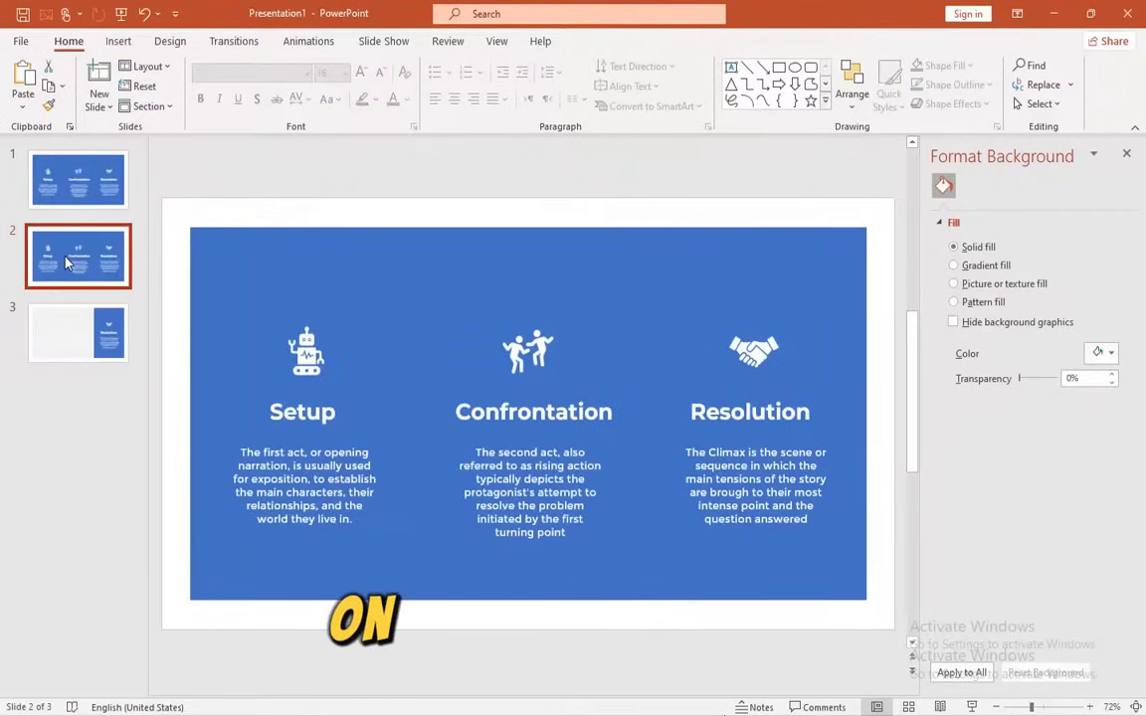
pyautogui.click(231, 234)
pyautogui.press('Delete')
pyautogui.click(788, 239)
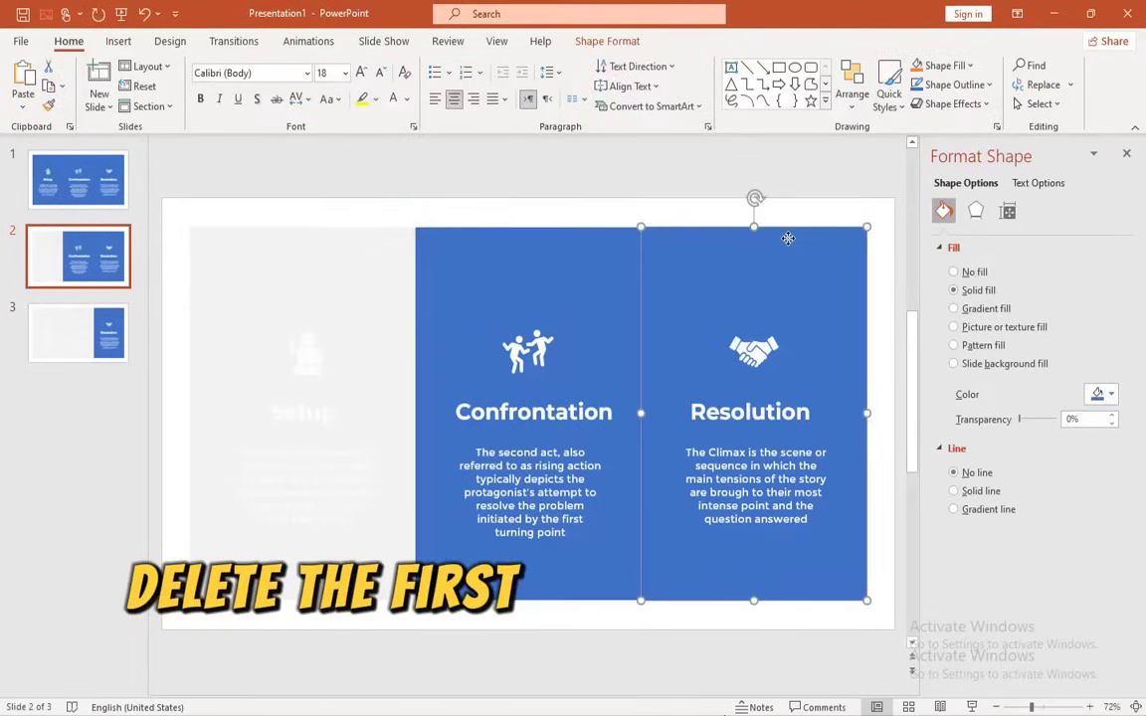
pyautogui.press('Delete')
# - On slide 1, delete the Confrontation and Resolution columns, keeping Setup
pyautogui.press('pageup')
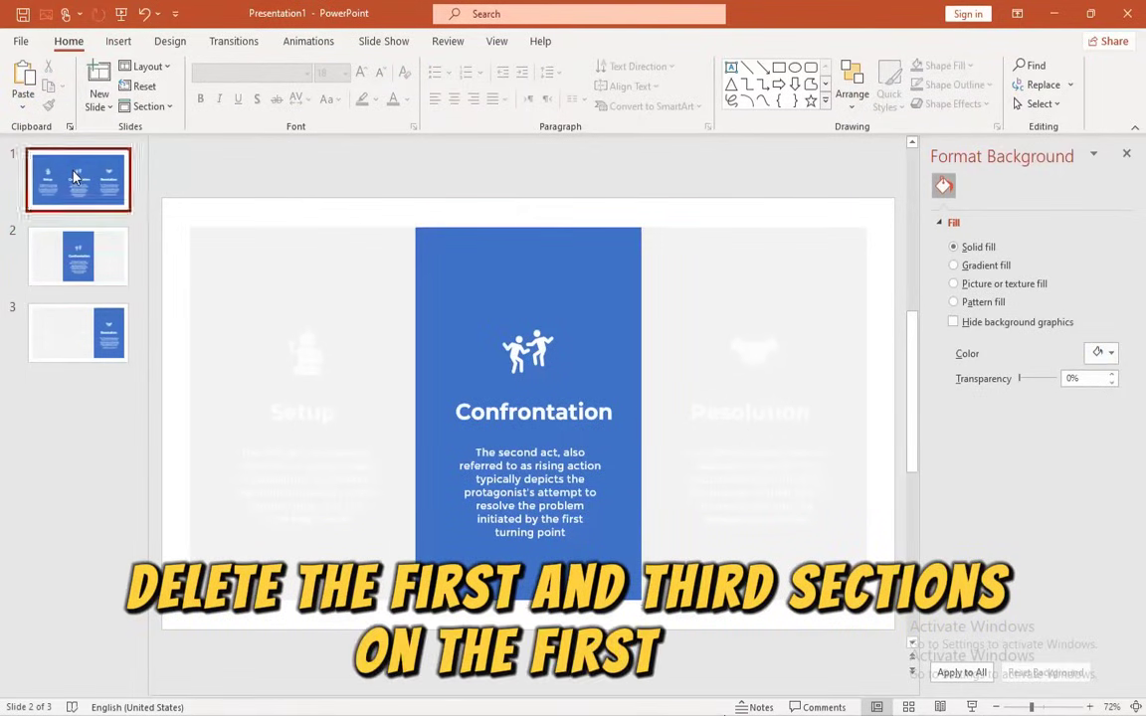
pyautogui.click(509, 266)
pyautogui.press('Delete')
pyautogui.click(814, 246)
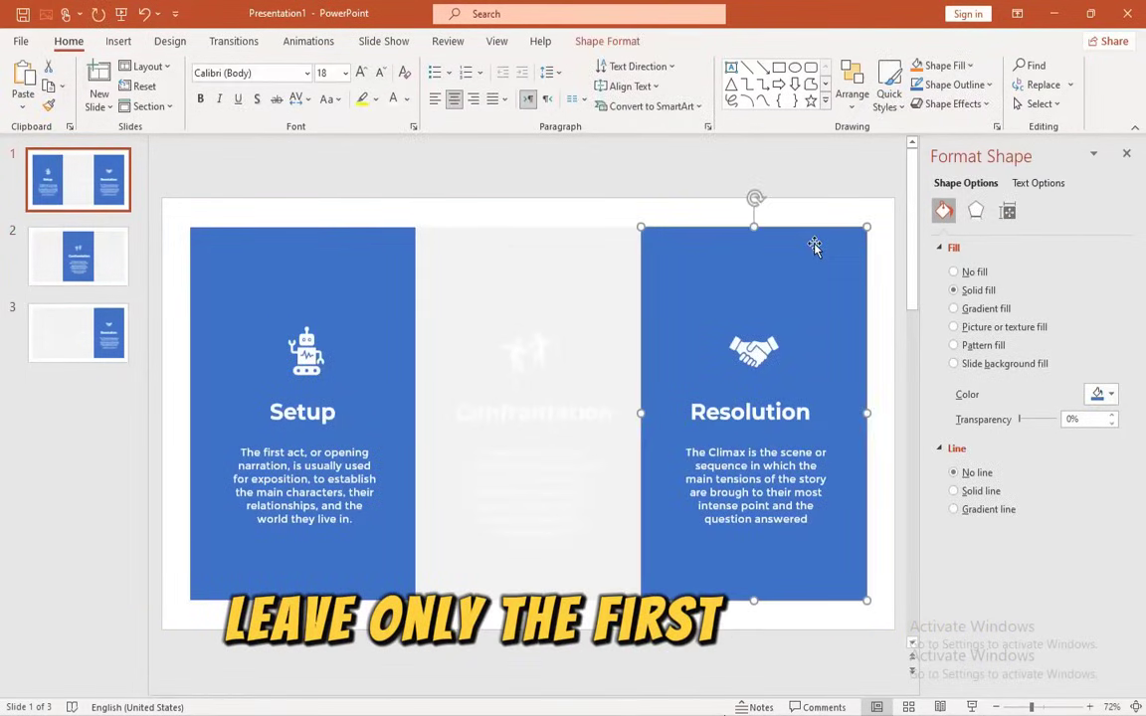
pyautogui.press('Delete')
# - Apply a Morph transition of 1.25 seconds to all three selected slides
pyautogui.keyDown('shift'); pyautogui.click(97, 354); pyautogui.keyUp('shift')
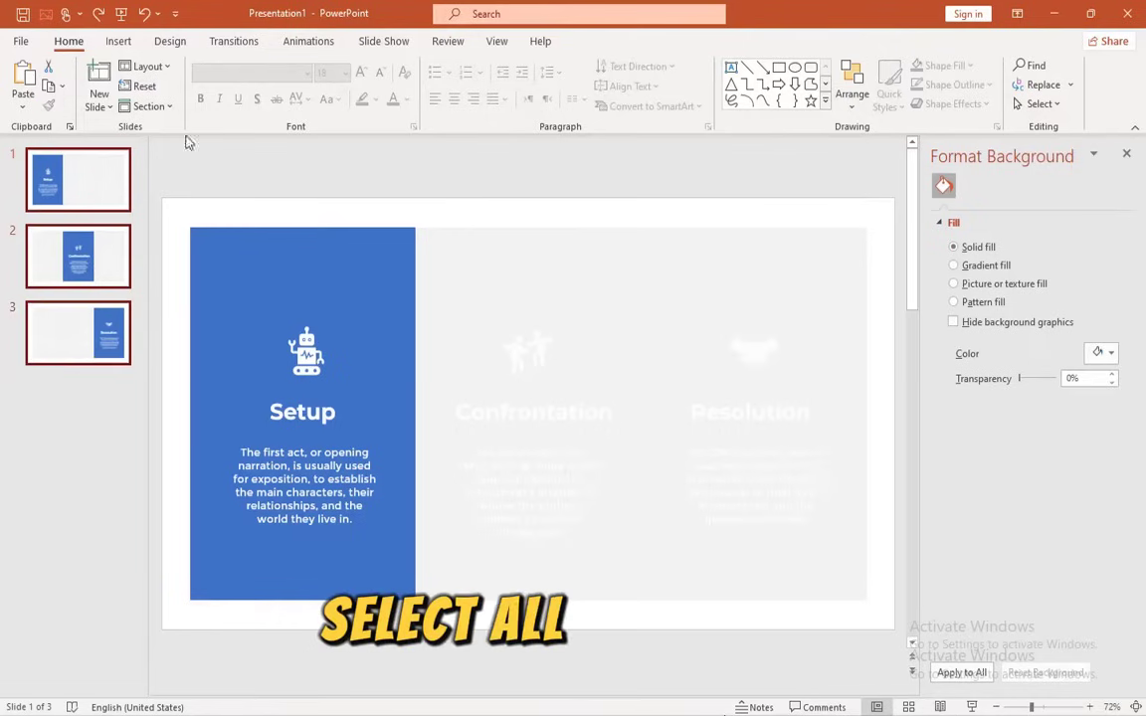
pyautogui.click(234, 42)
pyautogui.click(155, 84)
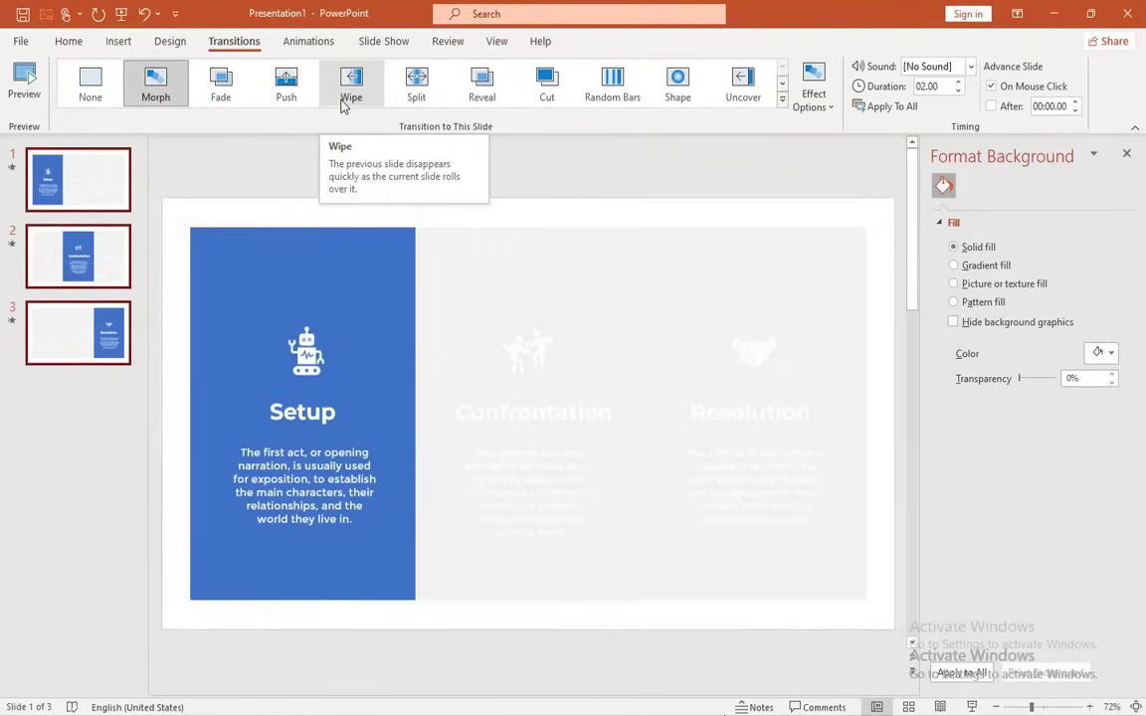
pyautogui.click(958, 91)
pyautogui.click(958, 90)
pyautogui.click(958, 90)
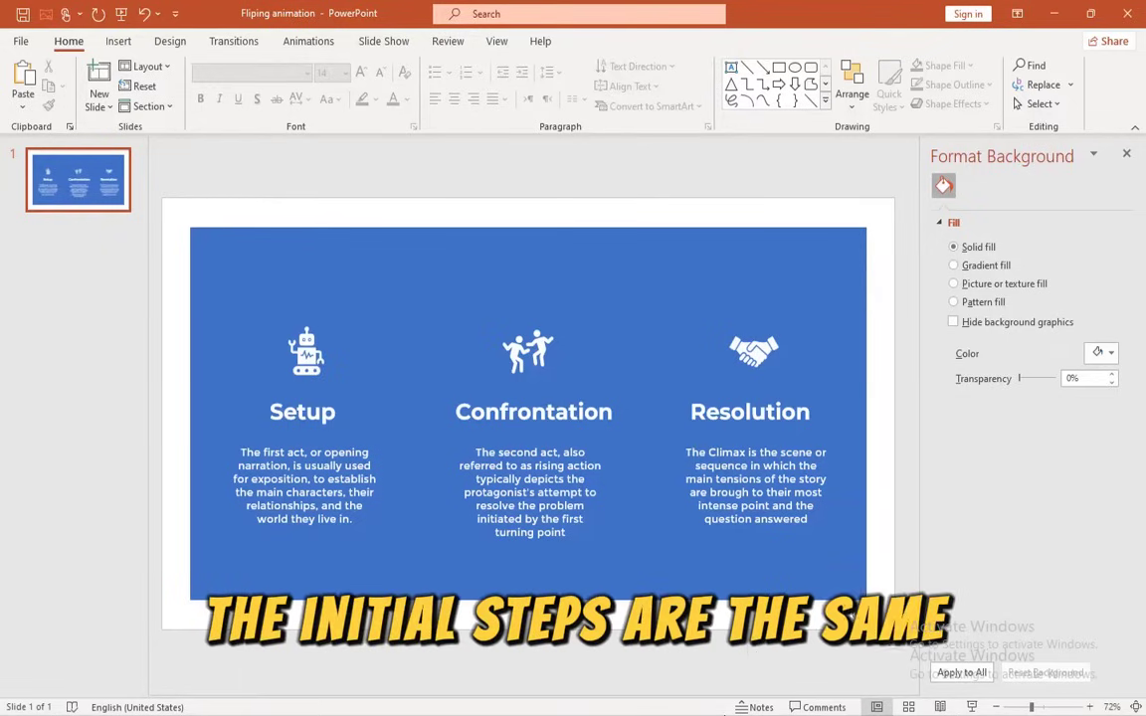
# - Box-select all the icons and text on the slide and delete them
pyautogui.moveTo(895, 640); pyautogui.dragTo(194, 313)
pyautogui.press('Delete')
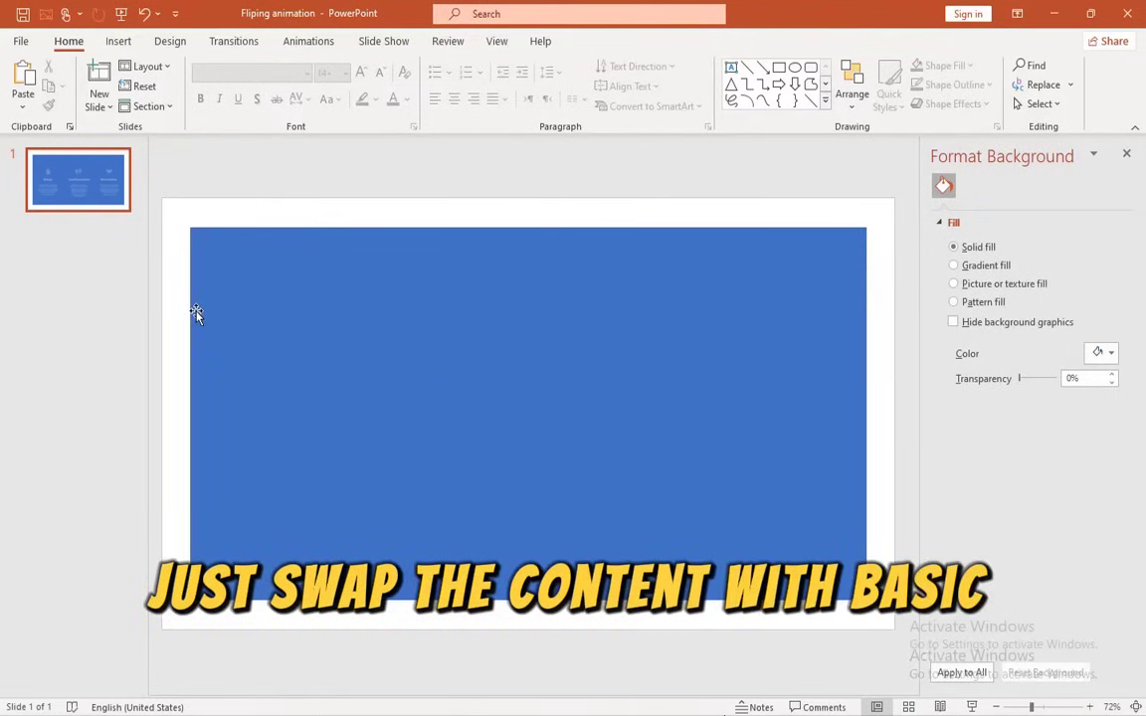
# - Make three copies of the team slide
pyautogui.hotkey('ctrl', 'z')
pyautogui.click(85, 202)
pyautogui.hotkey('ctrl', 'd')
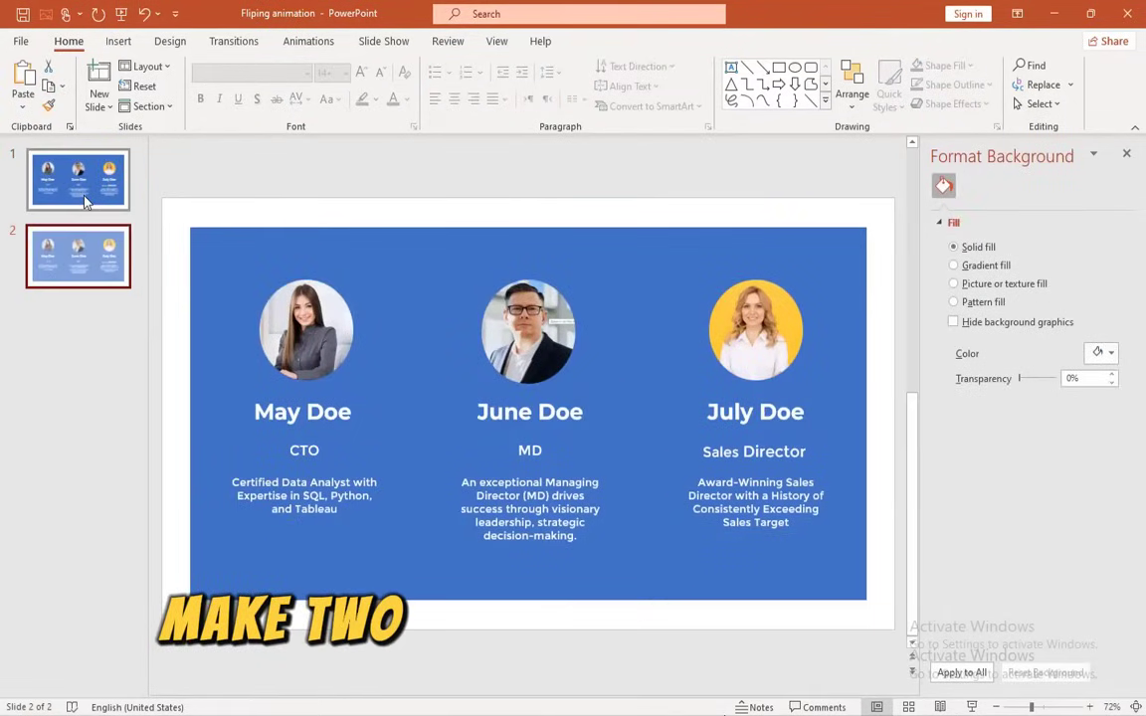
pyautogui.hotkey('ctrl', 'd')
# - On slide 3, delete the left and middle members' blue panels and start fading the left portrait's transparency
pyautogui.click(226, 255)
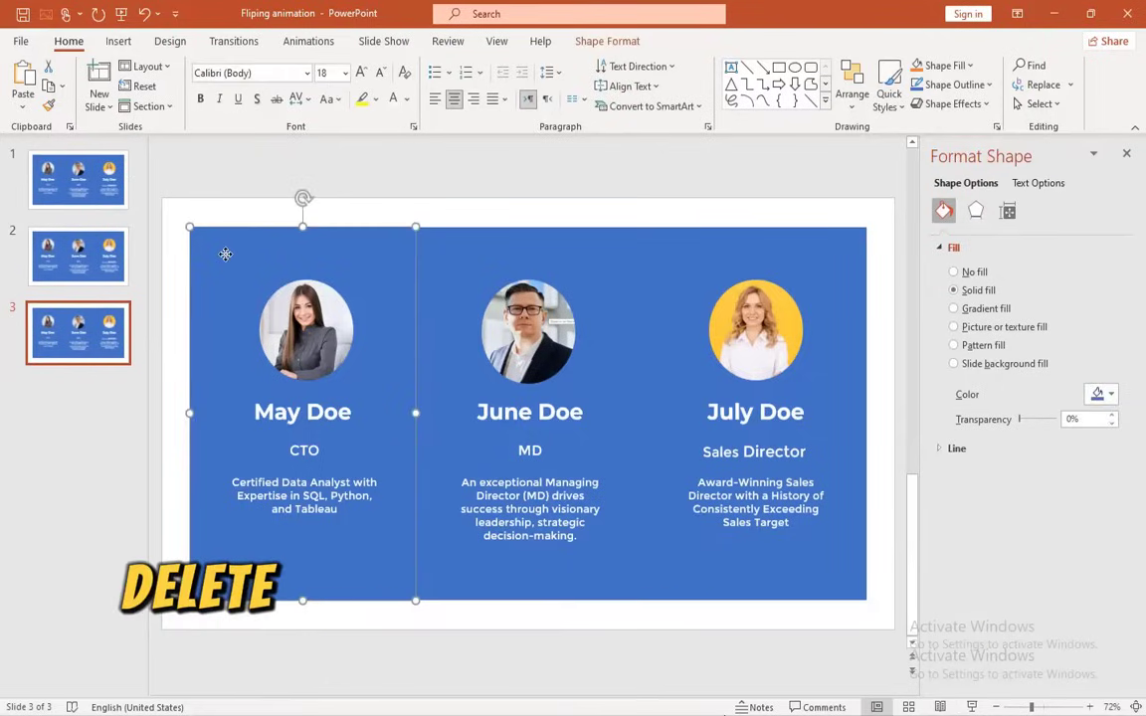
pyautogui.press('Delete')
pyautogui.click(427, 255)
pyautogui.press('Delete')
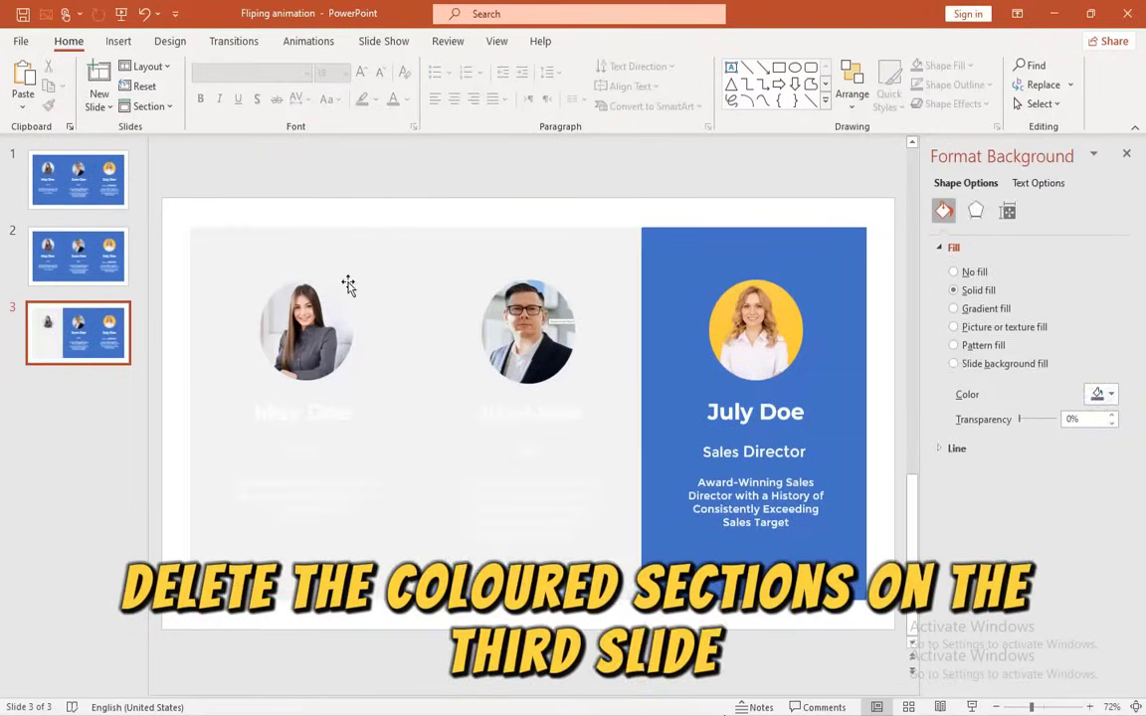
pyautogui.click(311, 311)
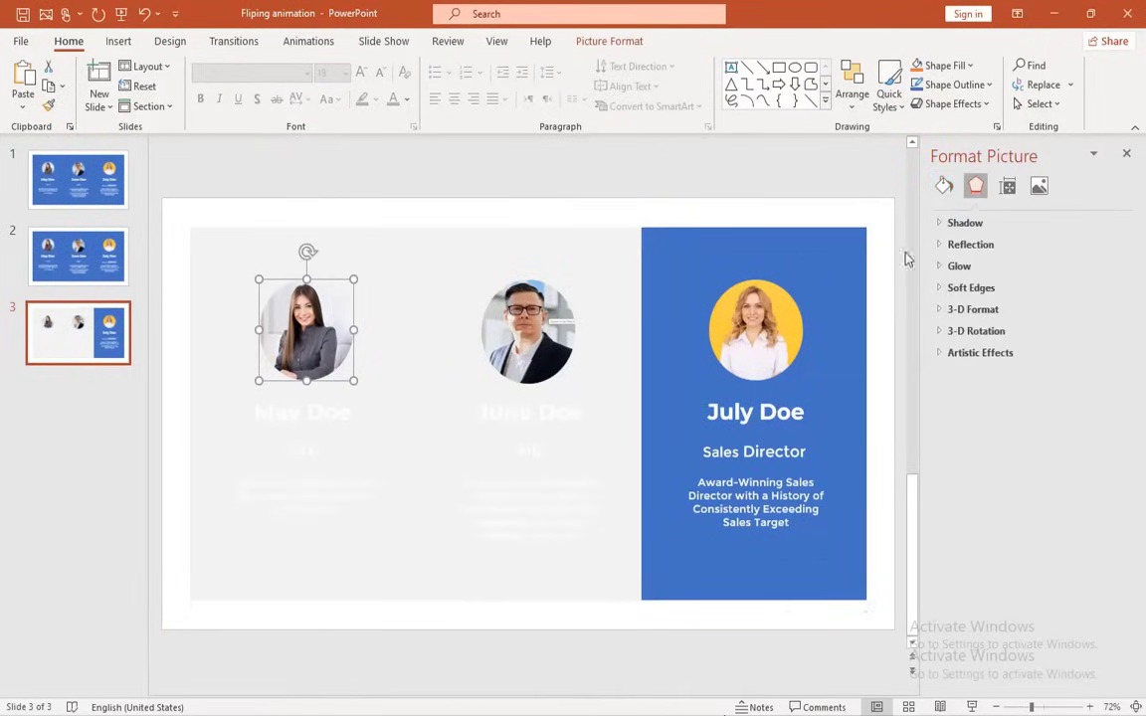
pyautogui.click(1039, 186)
pyautogui.click(1070, 313)
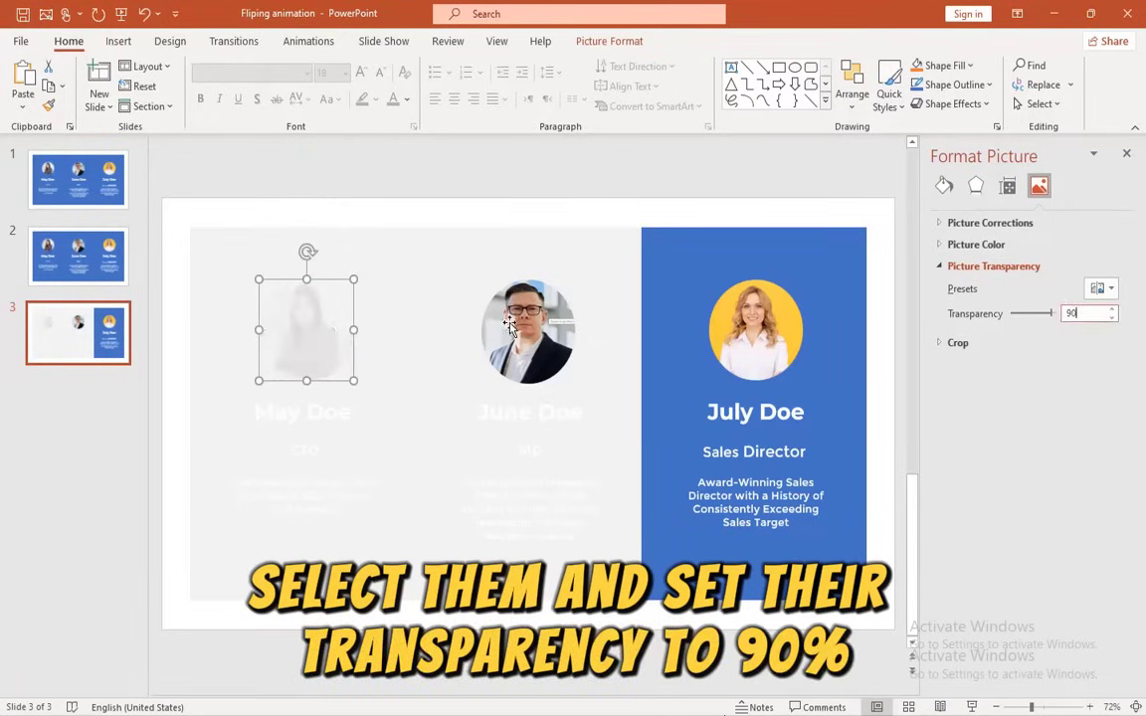
# - On slide 2, remove the left and right members' blue panels
pyautogui.click(87, 239)
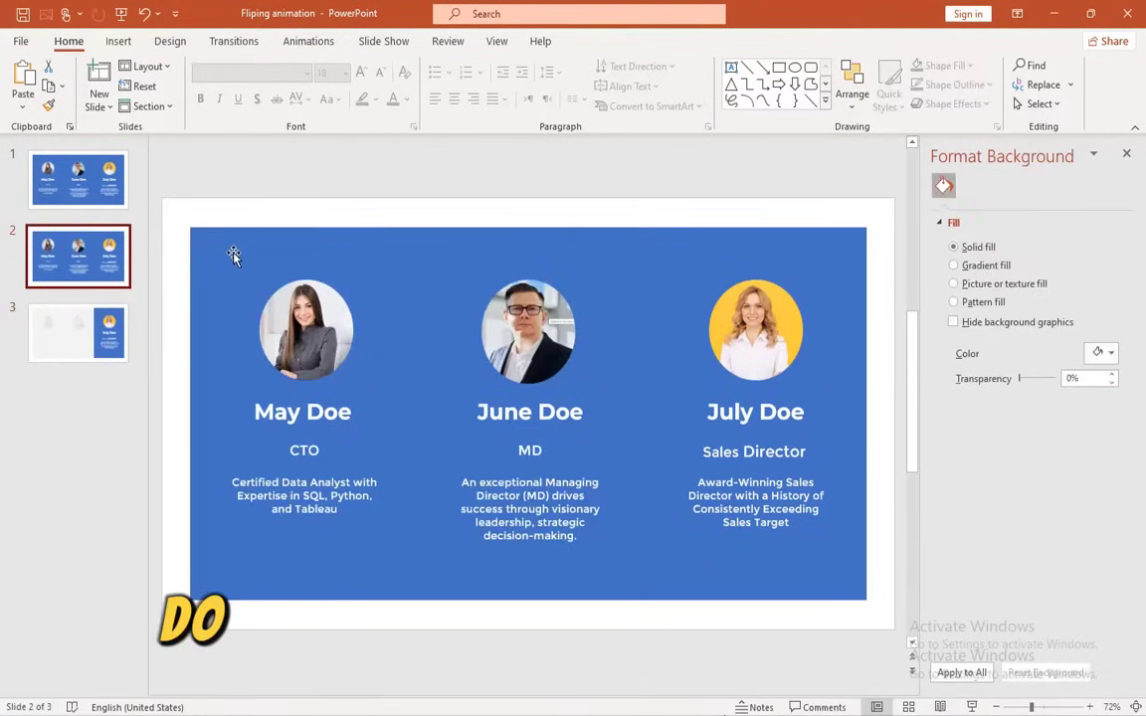
pyautogui.click(237, 254)
pyautogui.press('F4')
pyautogui.click(693, 256)
pyautogui.press('F4')
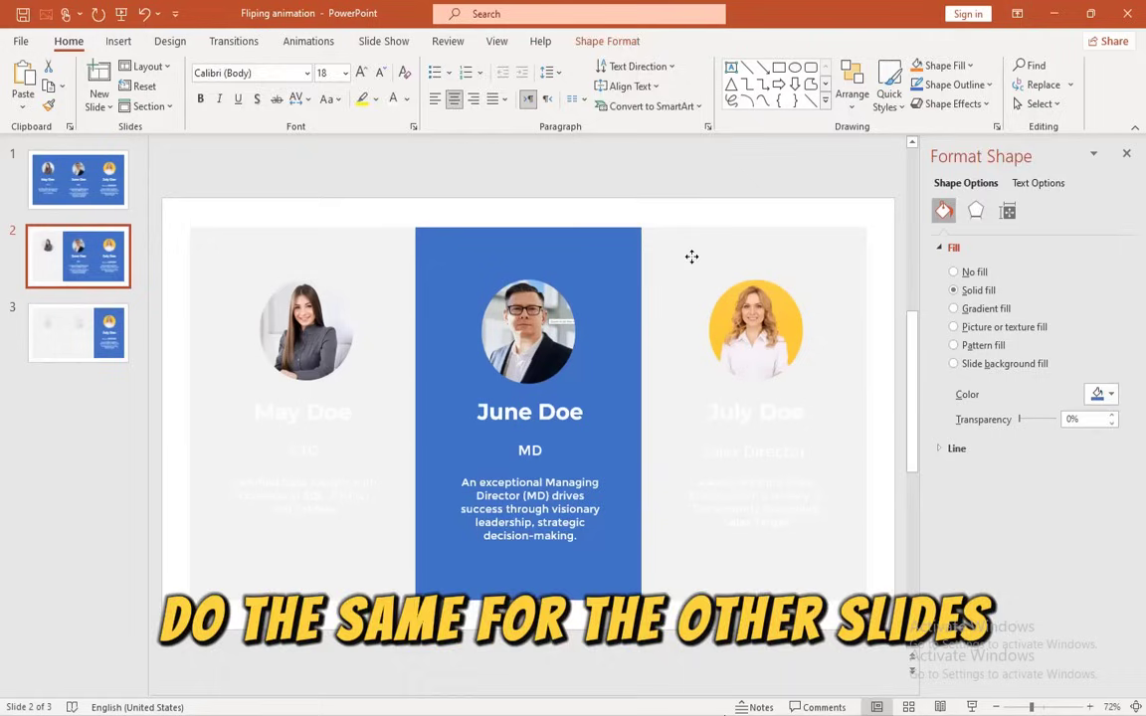
# - Fade both side portraits on slide 2 using picture transparency
pyautogui.click(1038, 186)
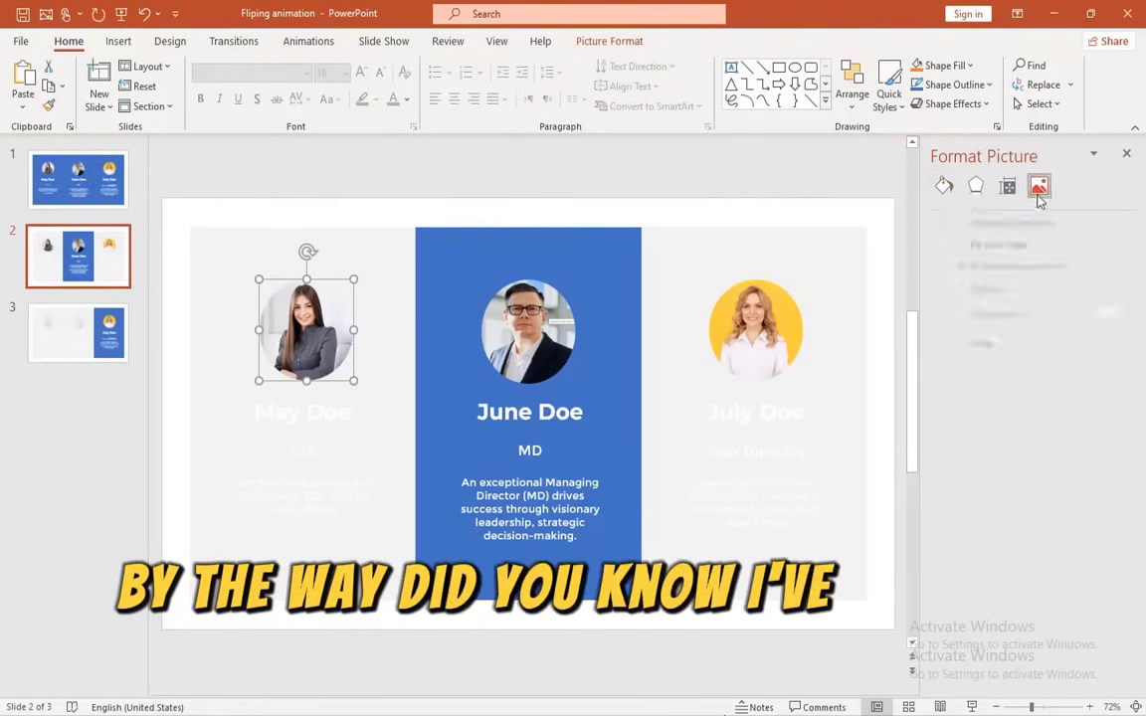
pyautogui.press('Return')
pyautogui.press('Tab')
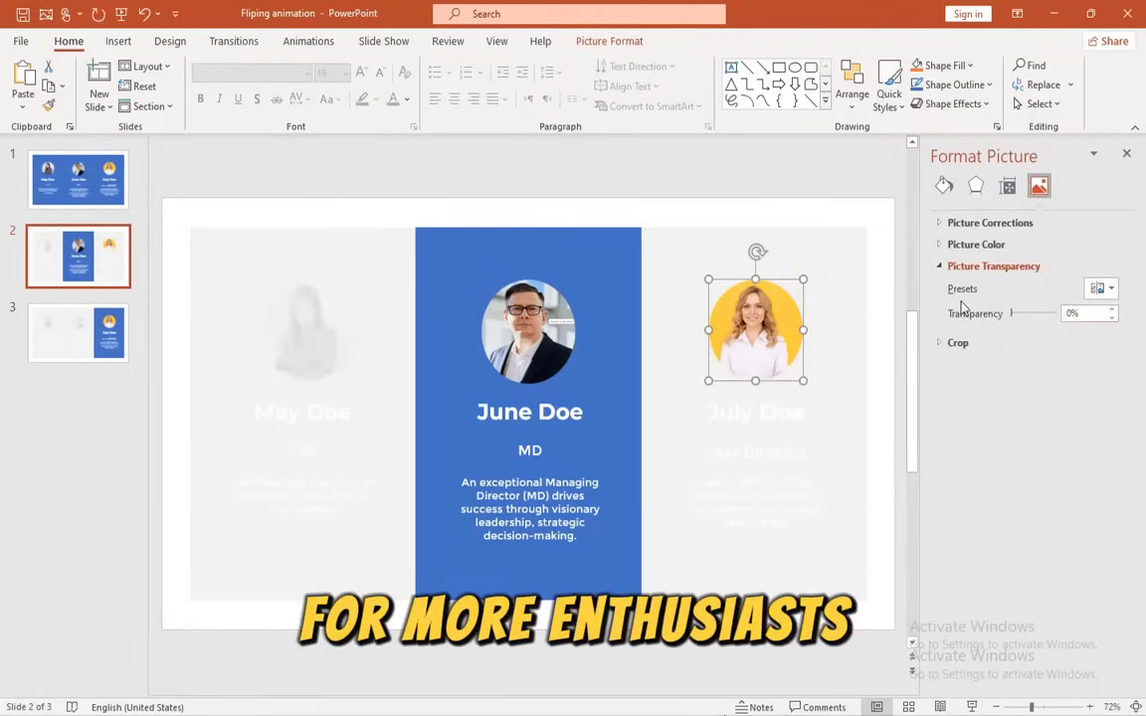
pyautogui.write('80')
pyautogui.press('Return')
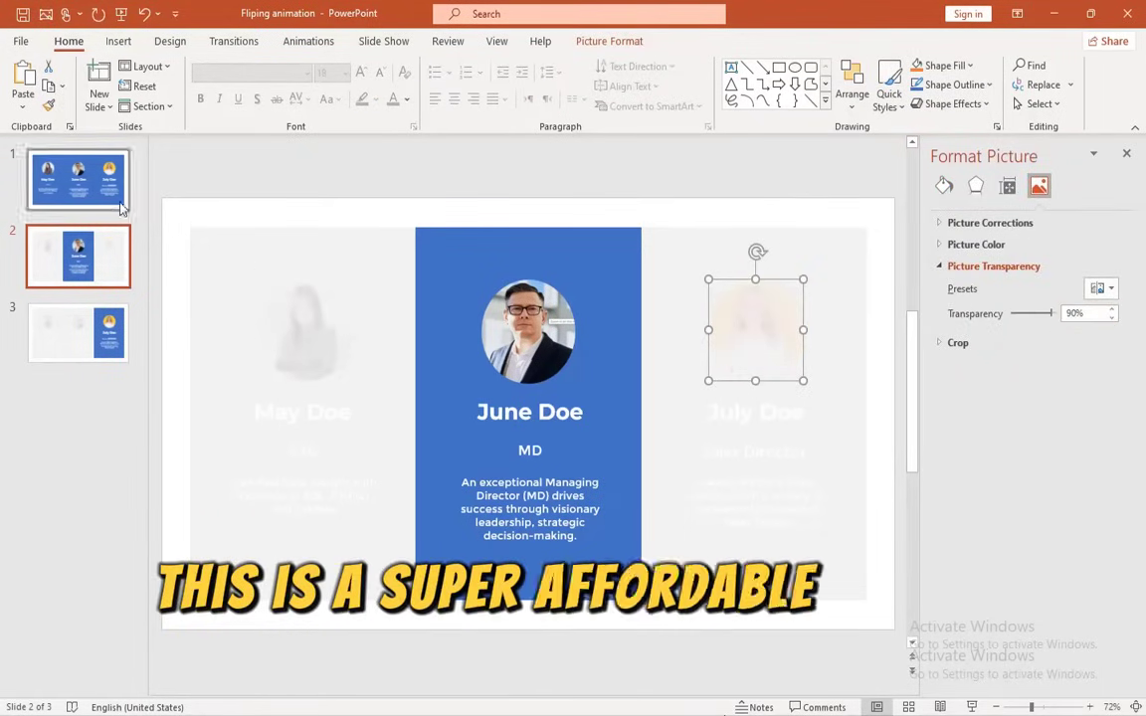
# - On slide 1, select the middle and right panels and begin fading the middle portrait
pyautogui.click(79, 180)
pyautogui.click(497, 243)
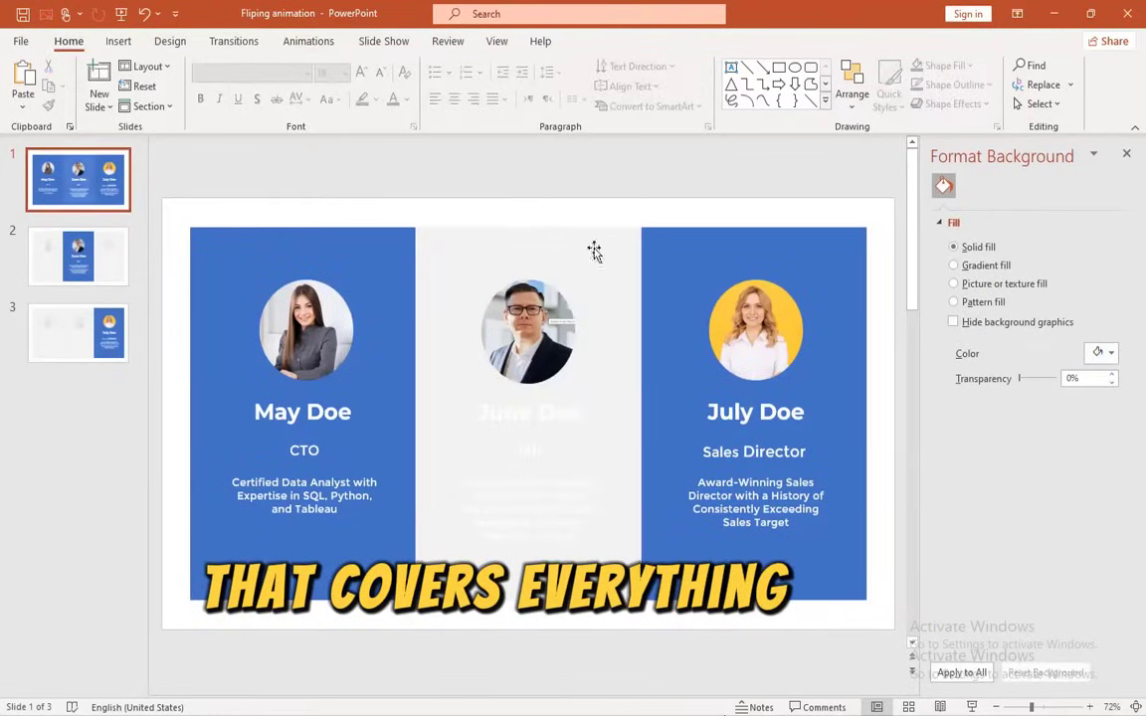
pyautogui.click(683, 255)
pyautogui.click(487, 283)
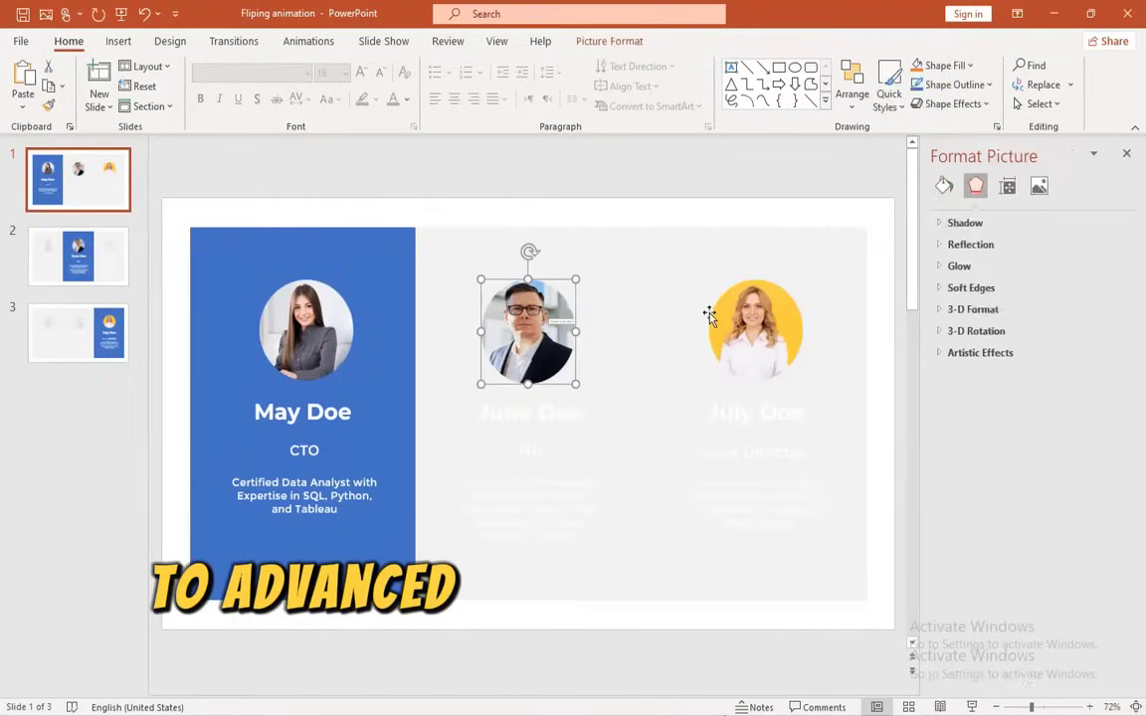
pyautogui.click(1039, 186)
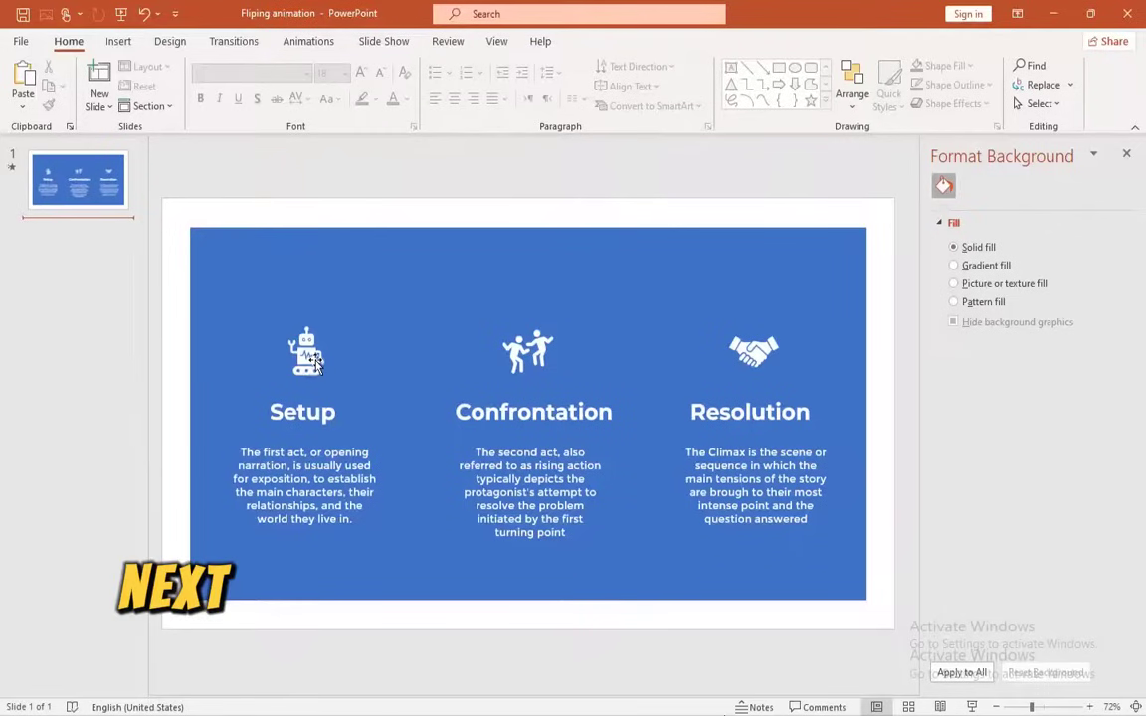
# - Replace the Setup icon with a single-person 'people' icon
pyautogui.rightClick(315, 362)
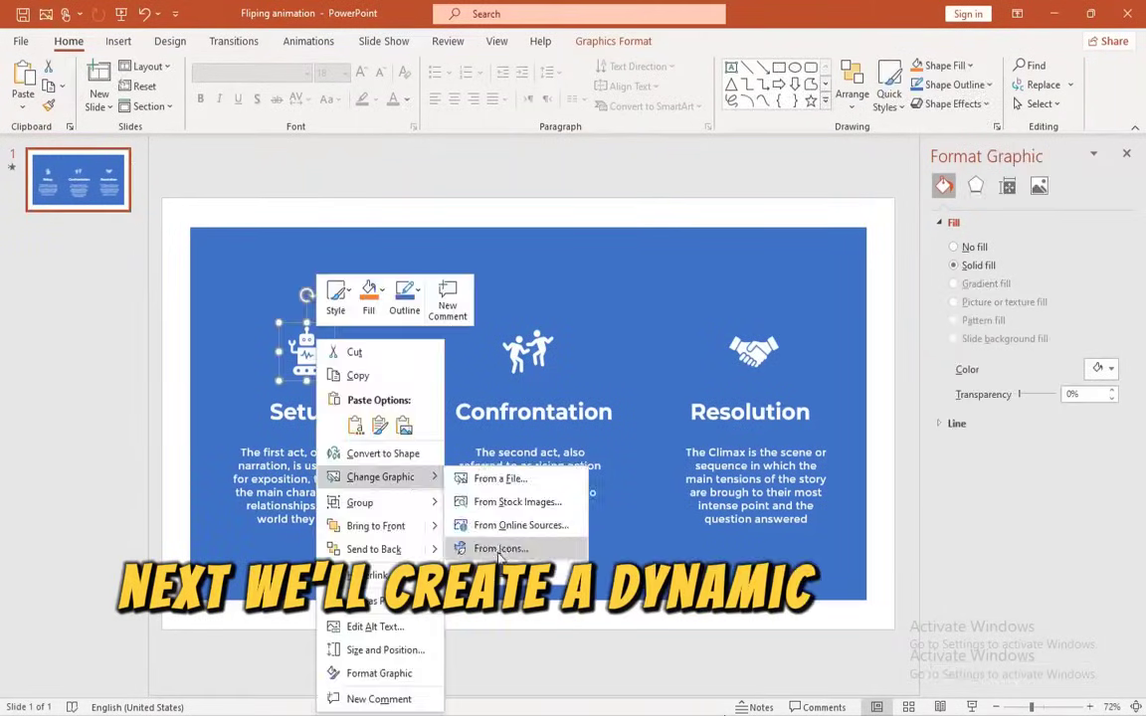
pyautogui.click(489, 542)
pyautogui.write('people')
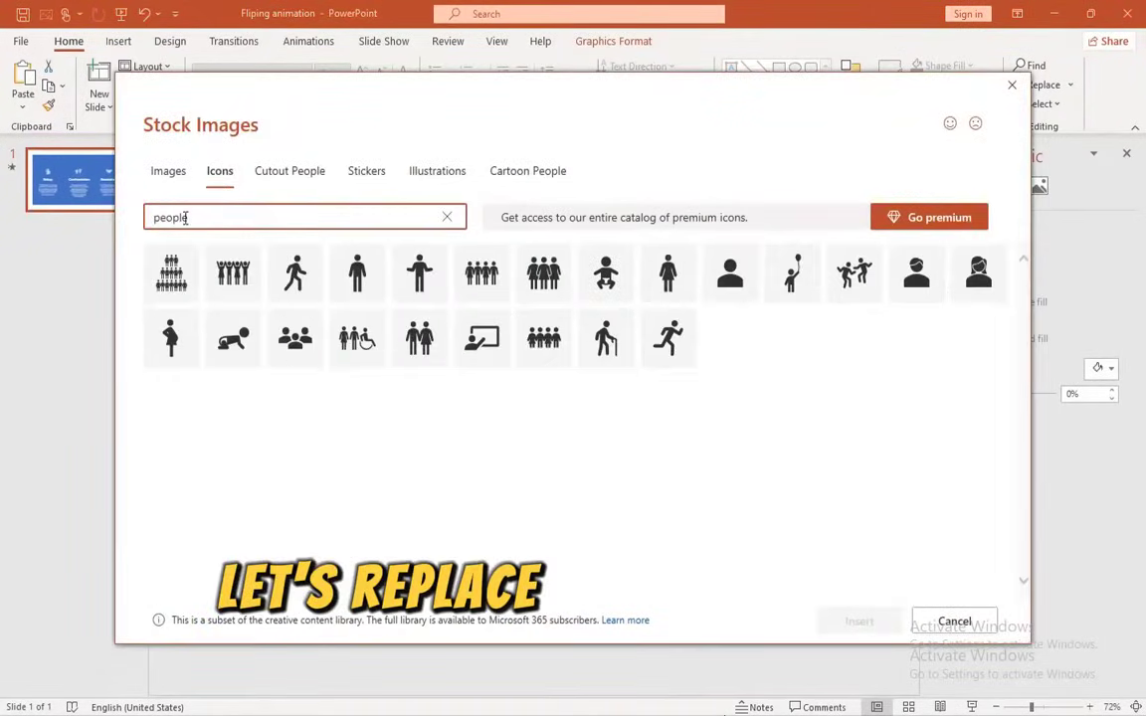
pyautogui.click(355, 256)
pyautogui.click(857, 620)
# - Replace the Confrontation icon with a two-person icon and begin replacing the Resolution handshake
pyautogui.rightClick(545, 332)
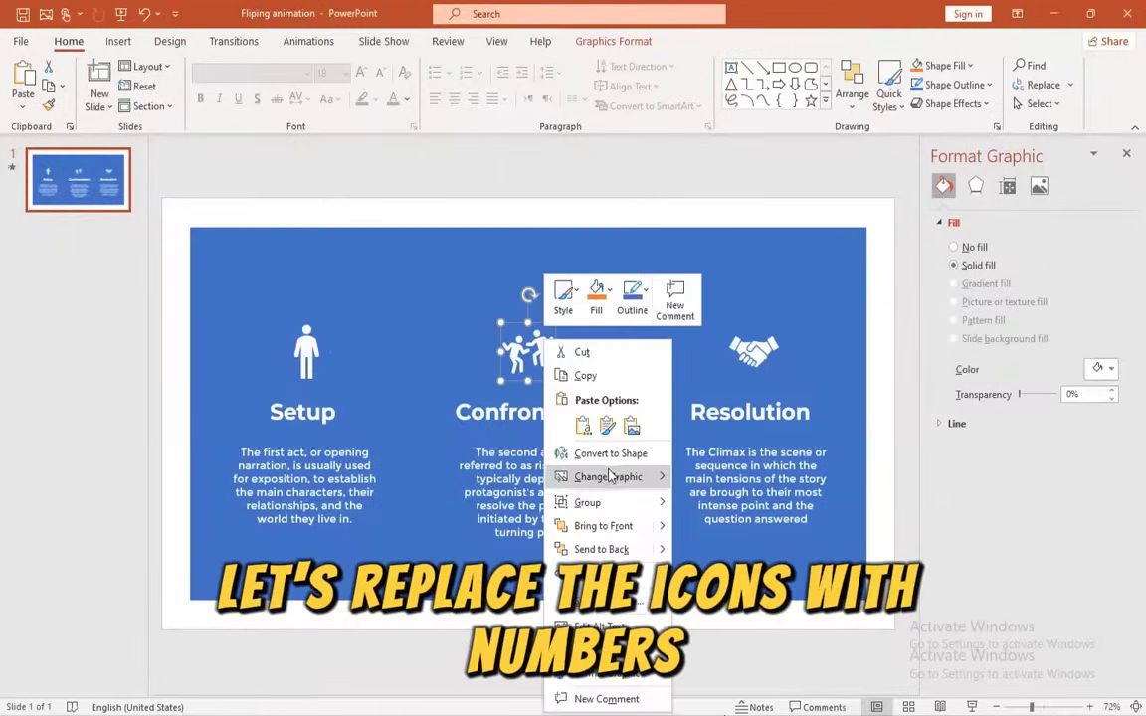
pyautogui.click(719, 513)
pyautogui.write('p')
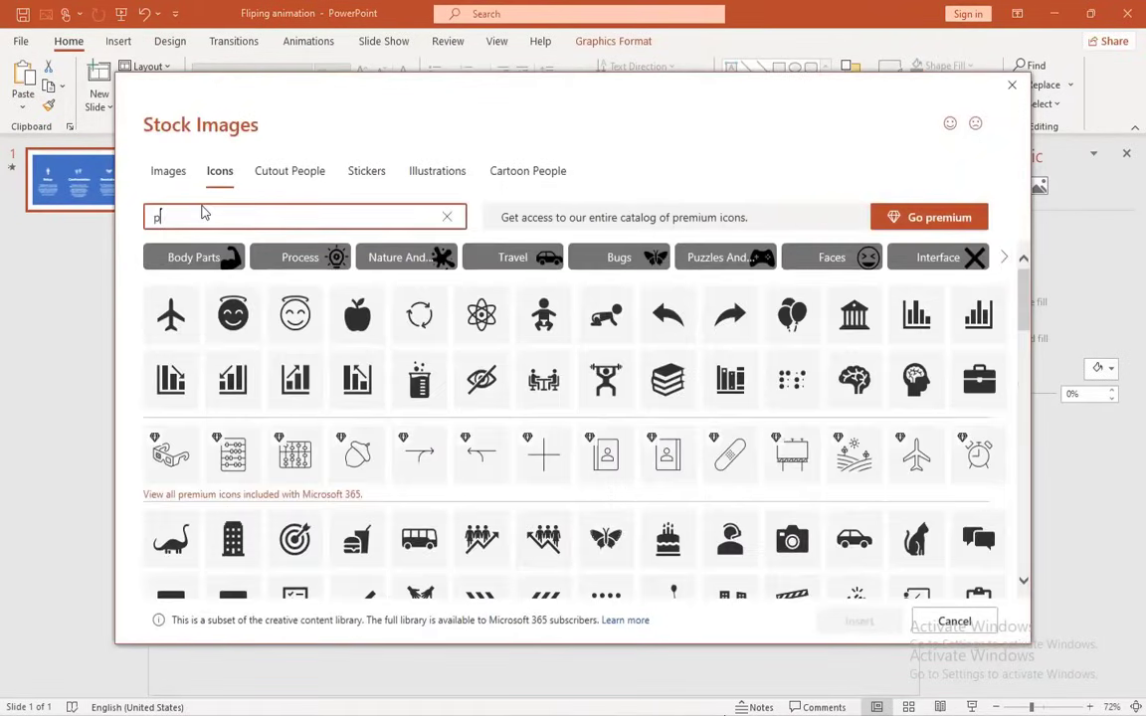
pyautogui.write('eople')
pyautogui.click(843, 621)
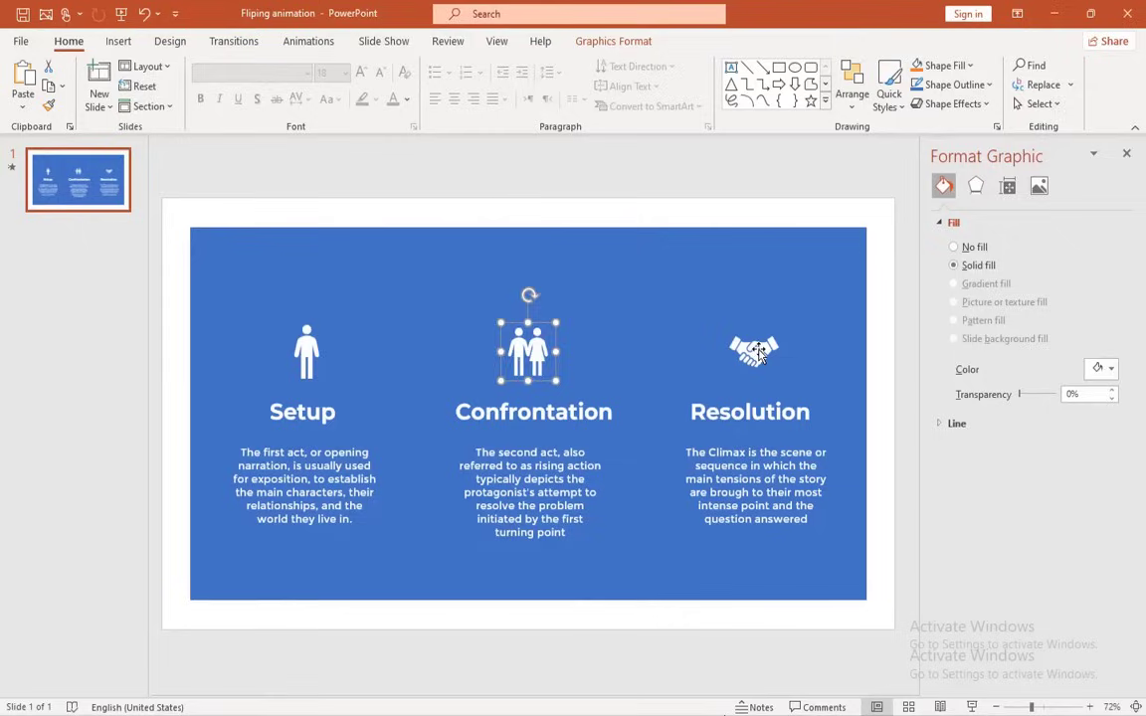
pyautogui.rightClick(758, 348)
pyautogui.click(901, 517)
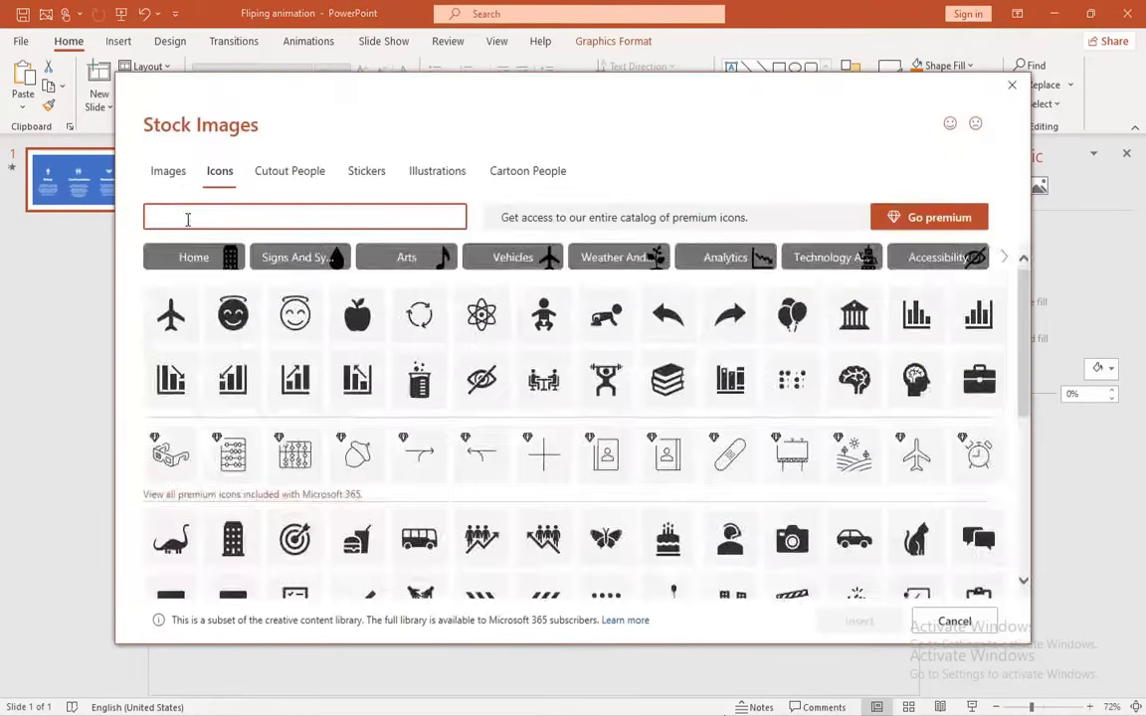
# - Insert the three-person Resolution icon and fill the Confrontation panel with Blue, Accent 1, Darker 25%
pyautogui.write('people')
pyautogui.click(850, 625)
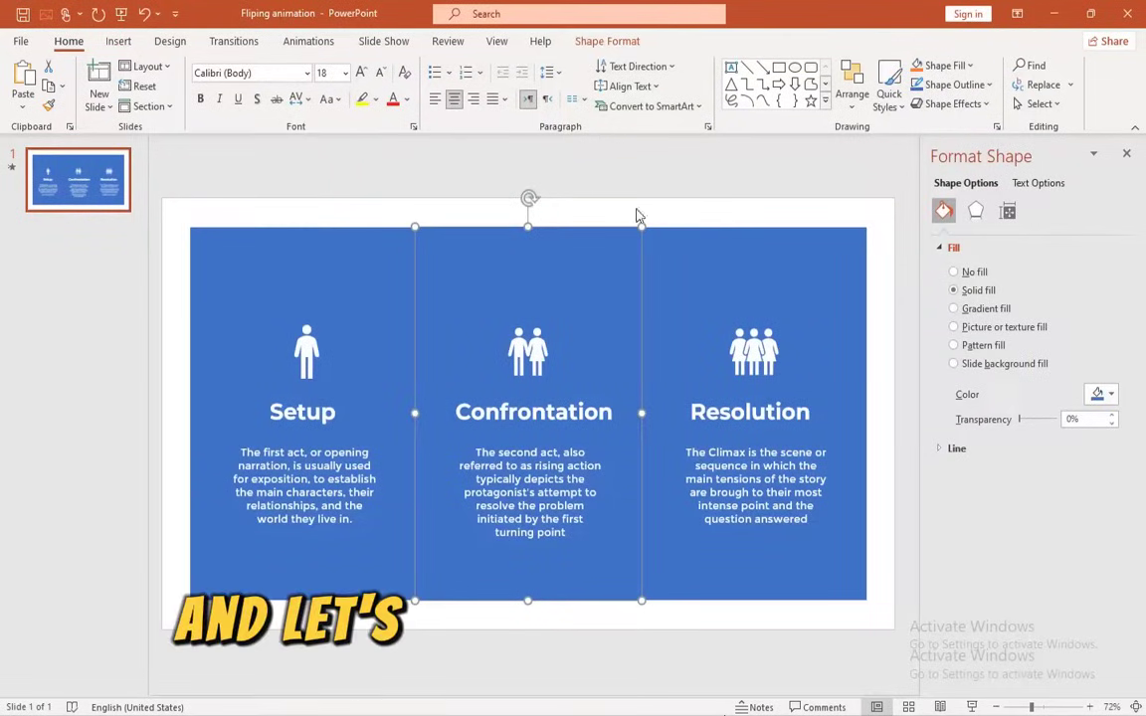
pyautogui.click(607, 41)
pyautogui.click(435, 65)
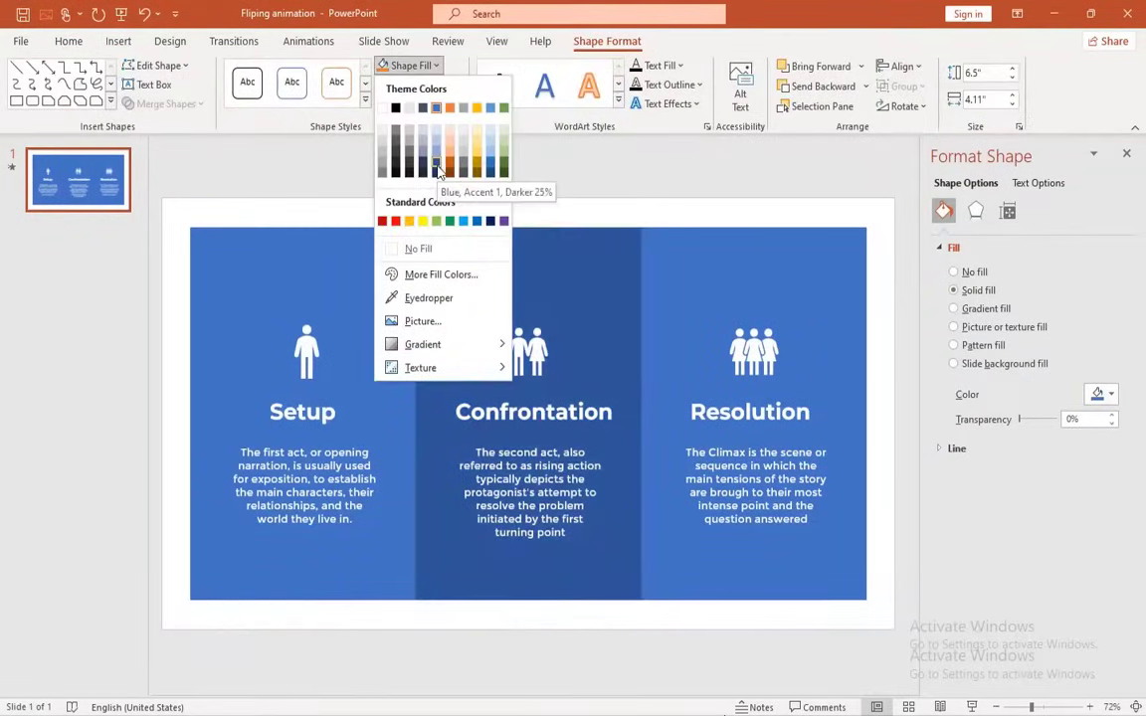
pyautogui.click(438, 171)
# - Fill the Setup panel with the dark navy standard colour
pyautogui.click(370, 245)
pyautogui.click(435, 66)
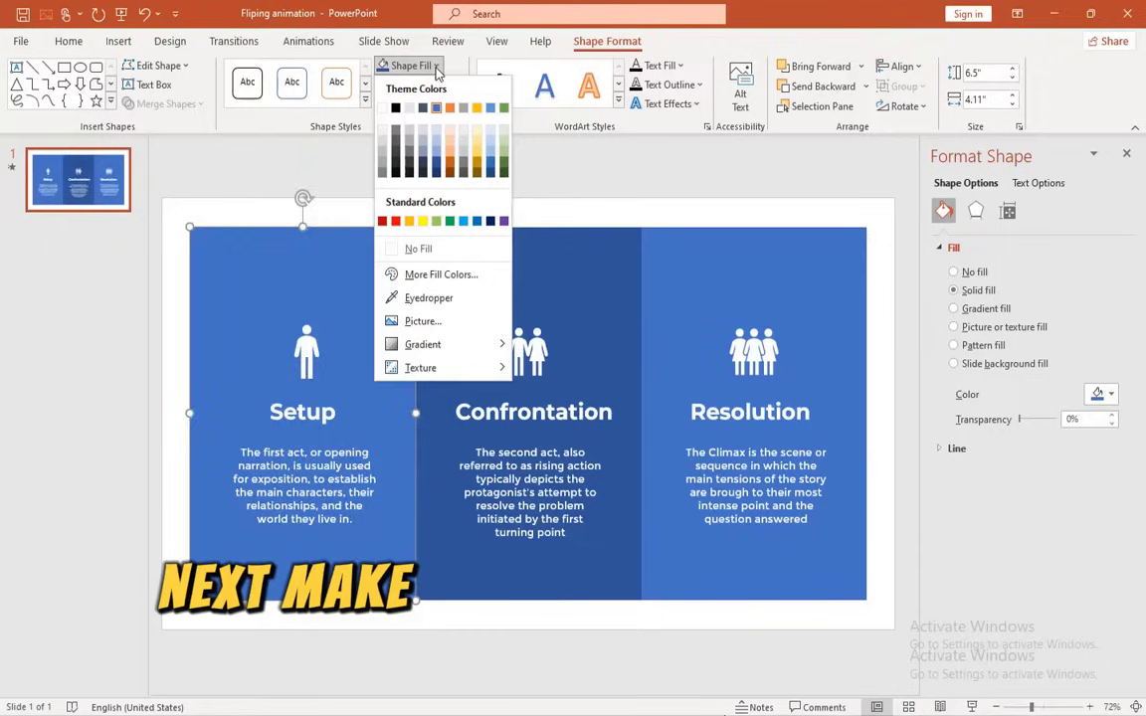
pyautogui.click(489, 225)
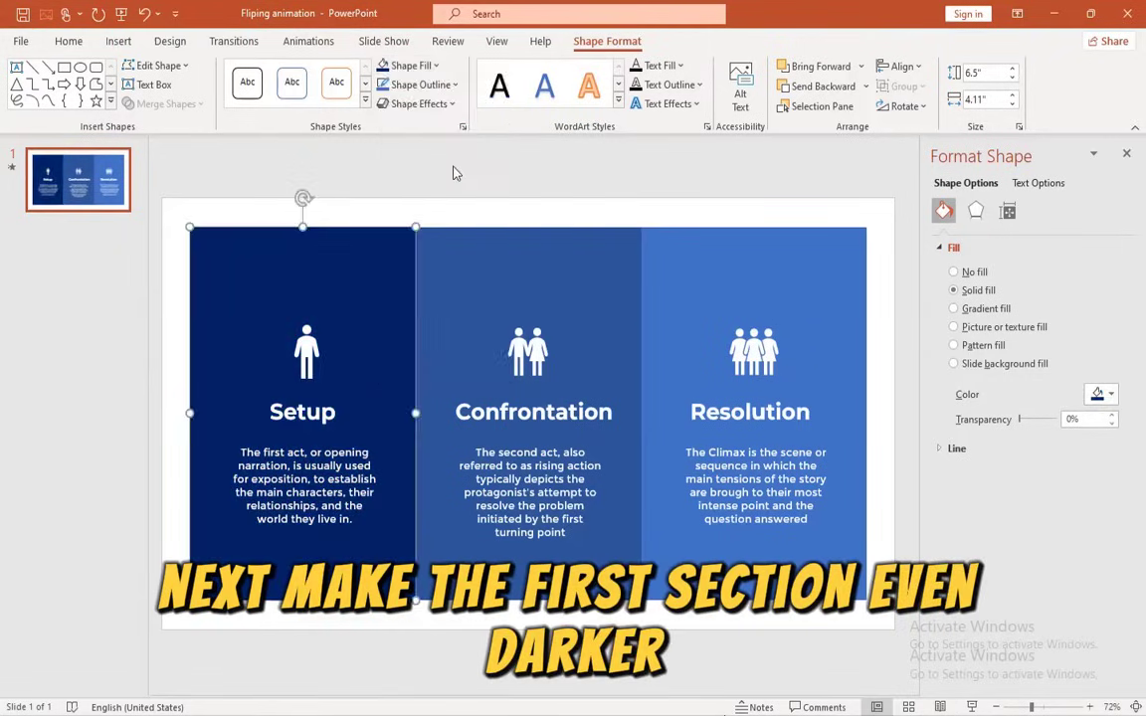
pyautogui.click(80, 310)
# - Duplicate the process slide twice and remove the Resolution panel from the second copy
pyautogui.hotkey('ctrl', 'd')
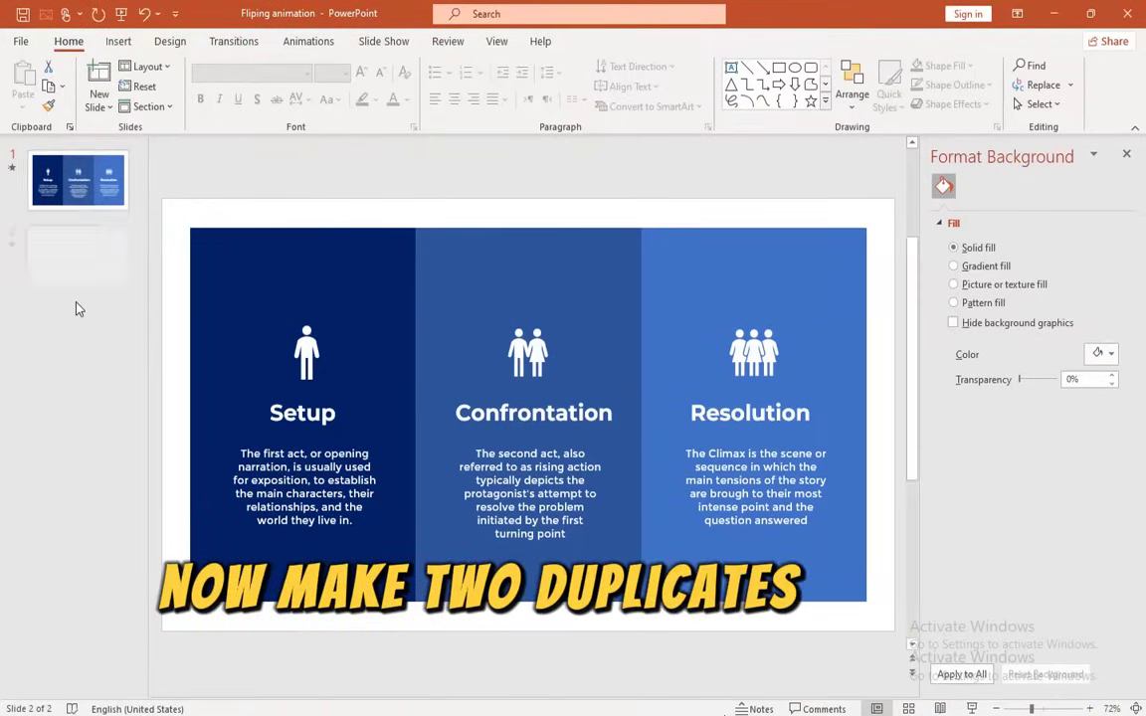
pyautogui.hotkey('ctrl', 'd')
pyautogui.click(78, 261)
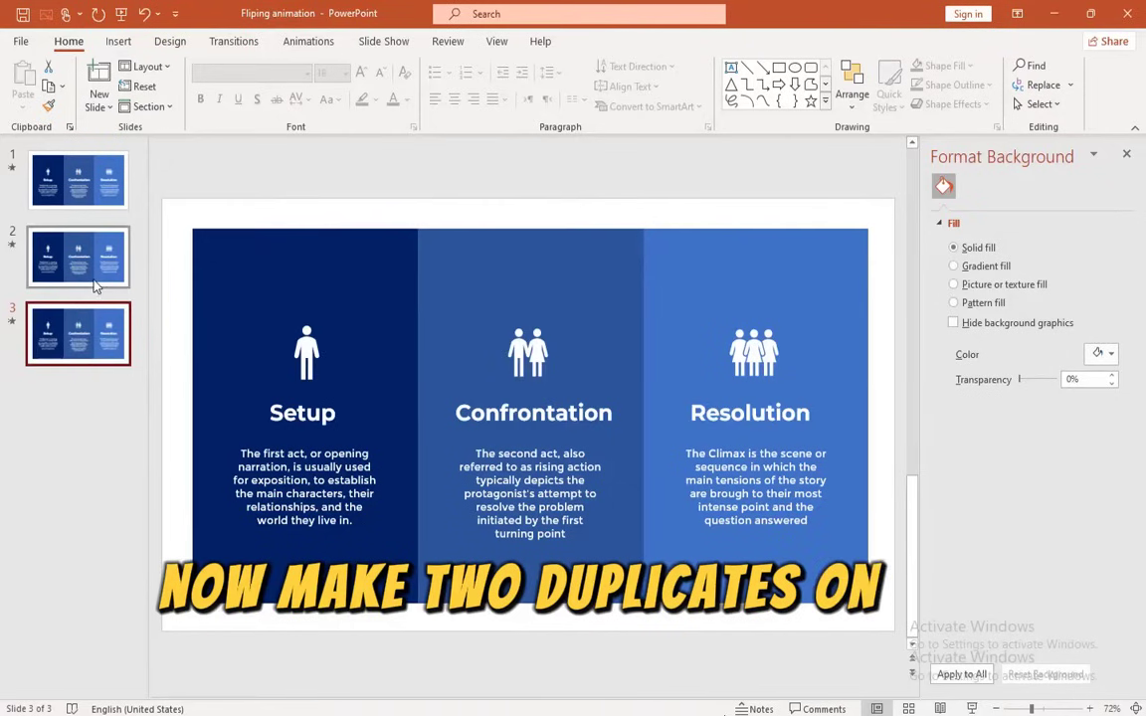
pyautogui.click(683, 277)
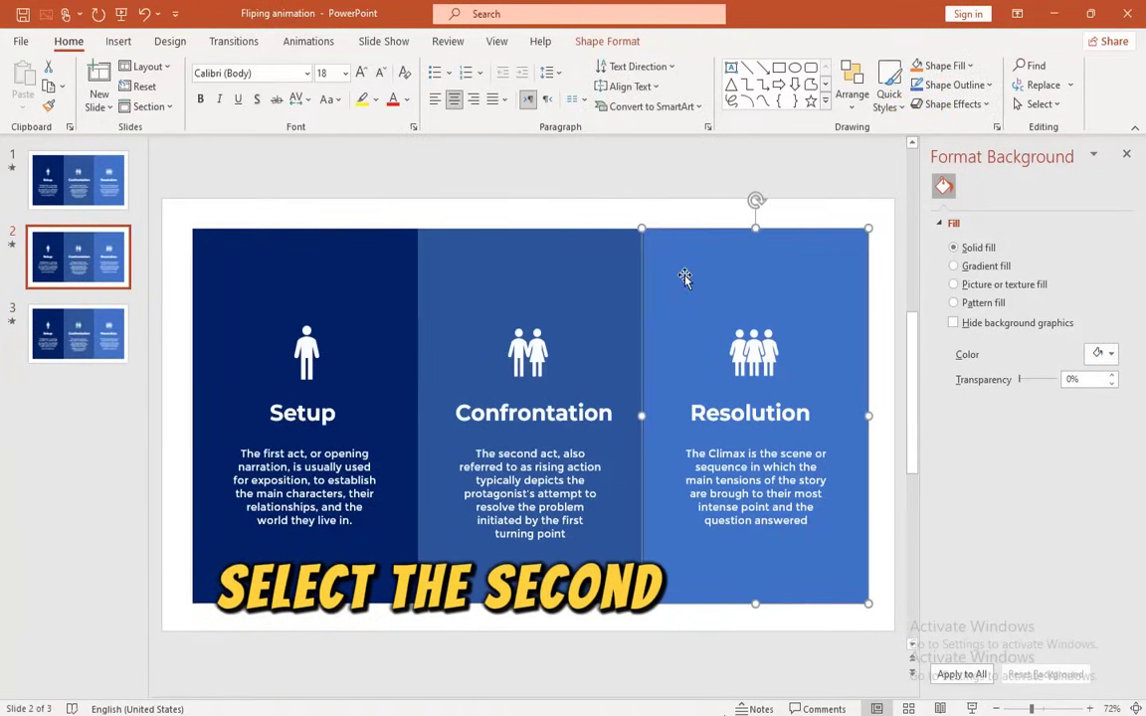
pyautogui.keyDown('shift'); pyautogui.click(594, 265); pyautogui.keyUp('shift')
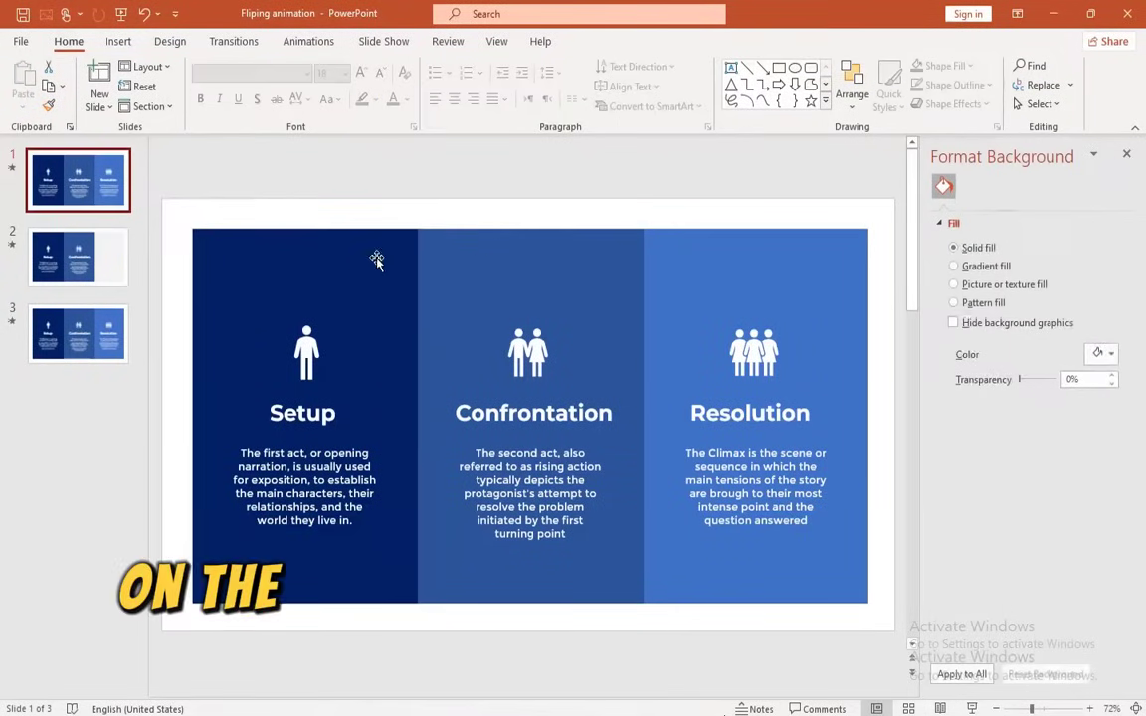
# - Select the Confrontation and Resolution panels on slide 1 and bring up their arrangement options
pyautogui.click(376, 259)
pyautogui.keyDown('shift'); pyautogui.click(537, 259); pyautogui.keyUp('shift')
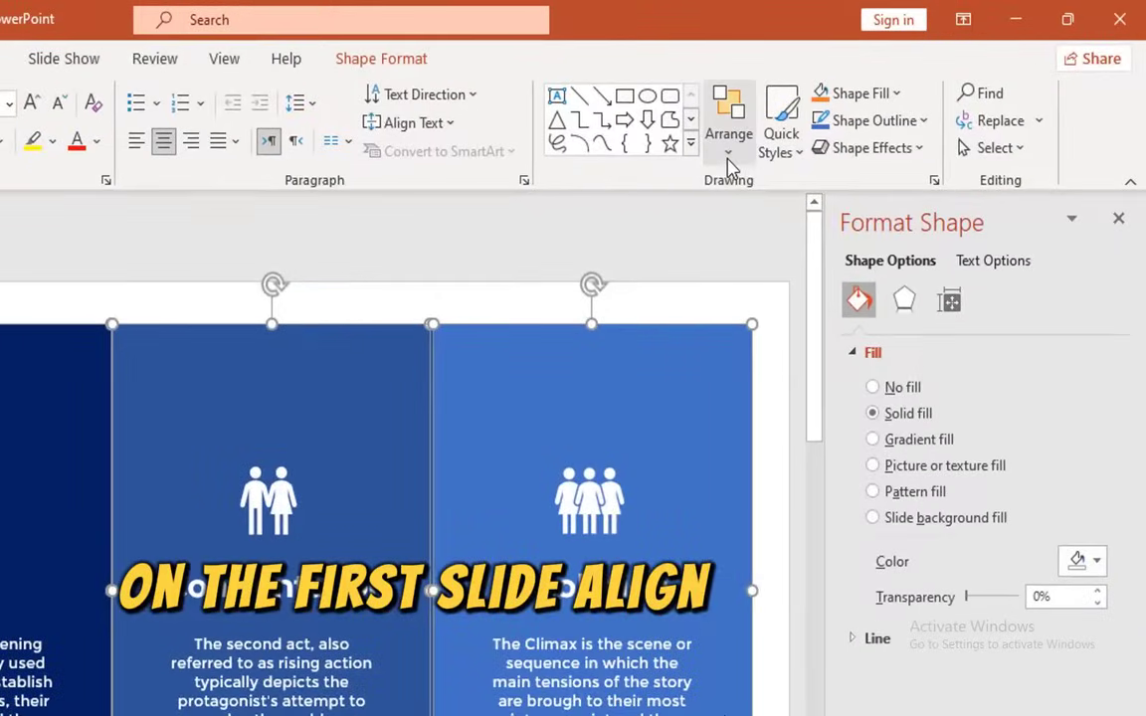
pyautogui.click(851, 90)
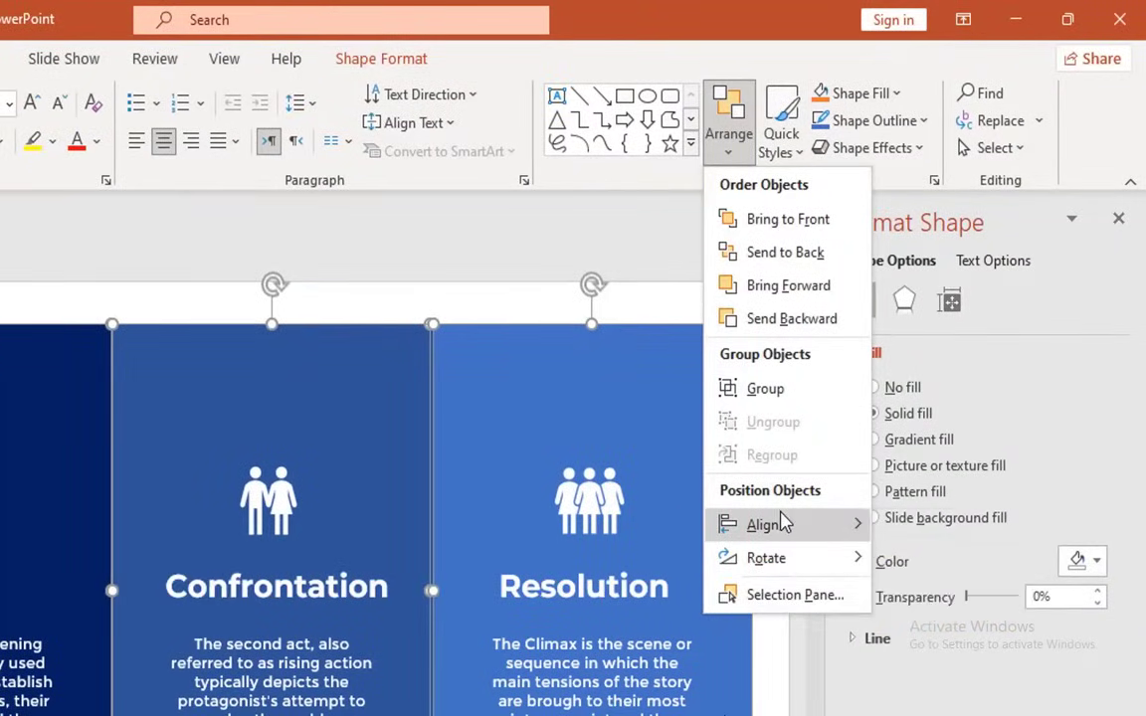
pyautogui.moveTo(768, 524)
pyautogui.click(920, 534)
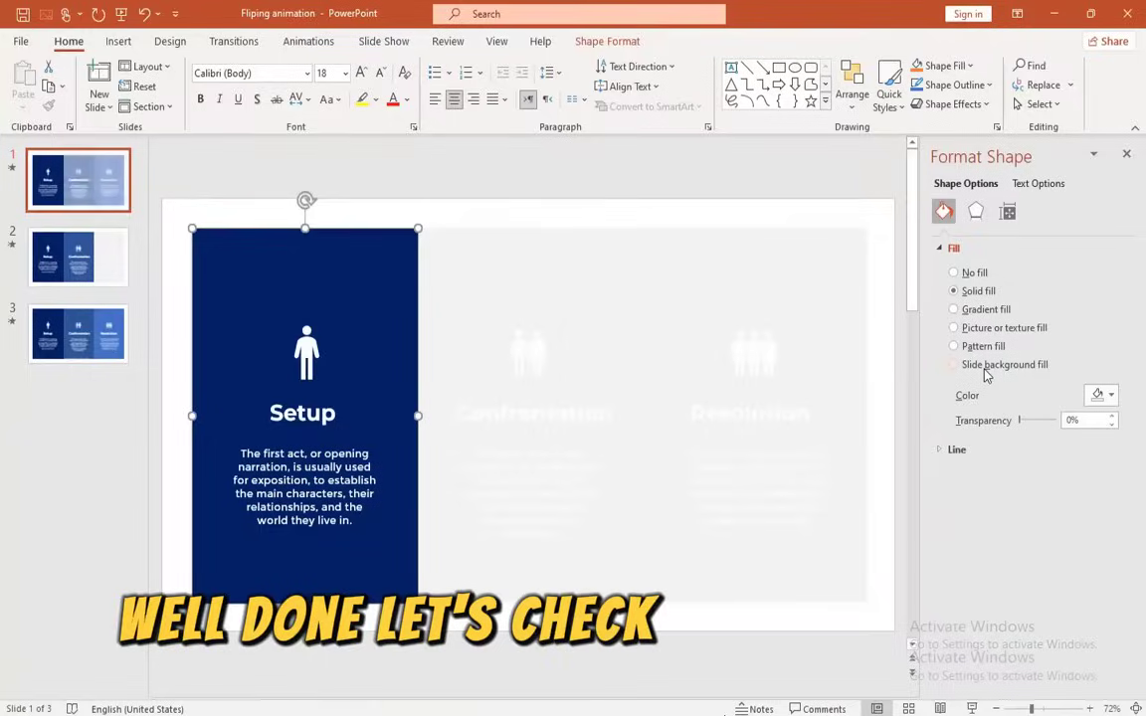